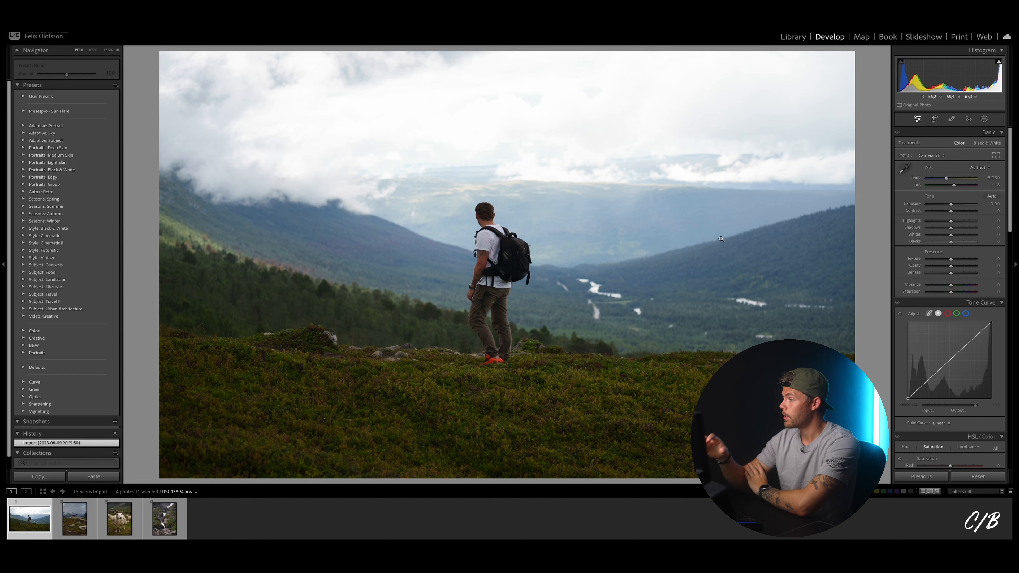
- Set Exposure to +0.25 and shape the point curve into a gentle S-curve with points at 0/16, 69/66 and 185/191
mouse_move(951, 206)
mouse_down()
mouse_move(940, 207)
mouse_move(951, 205)
mouse_up()
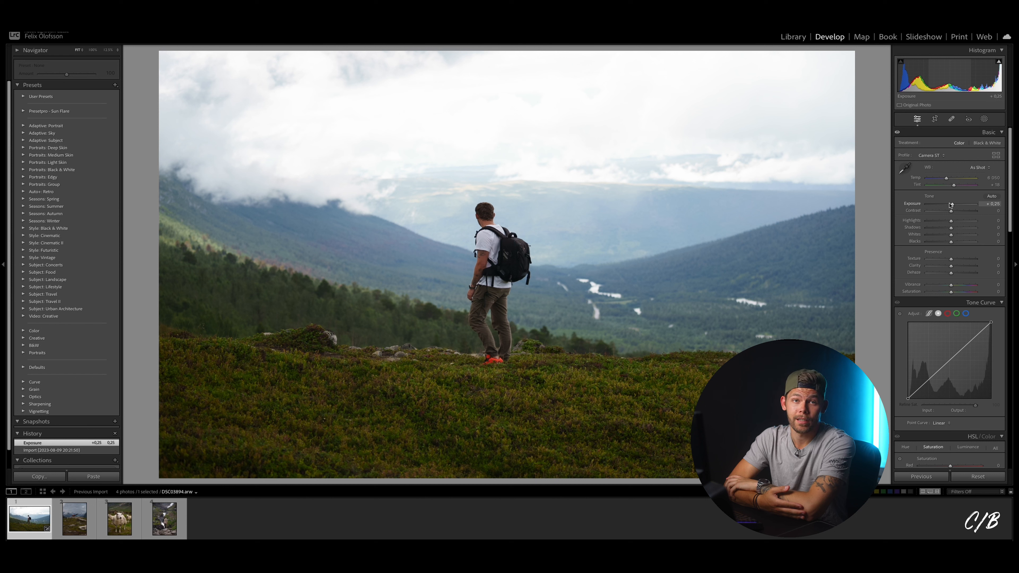
scroll(937, 263, down, 3)
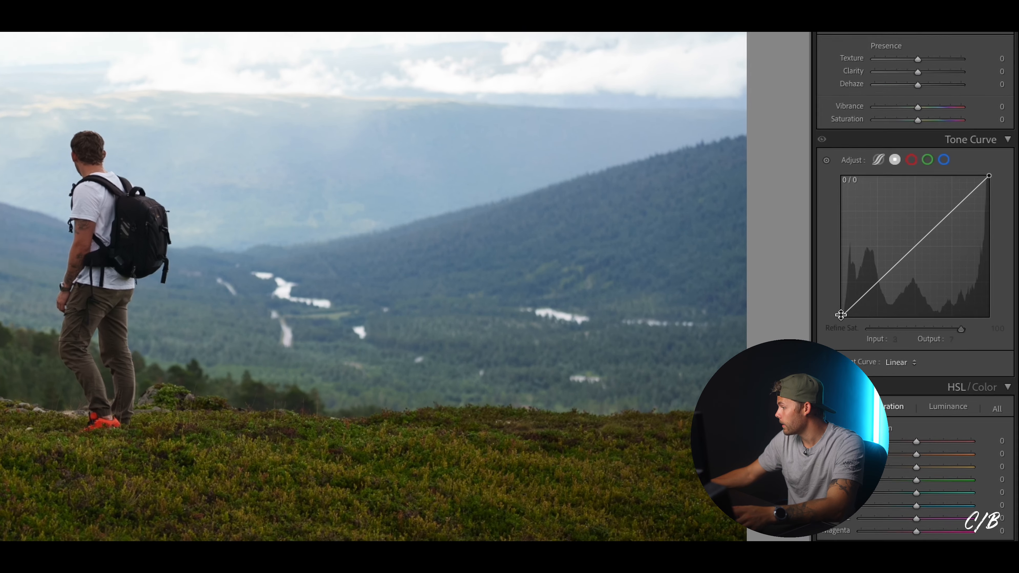
drag(837, 317, 835, 310)
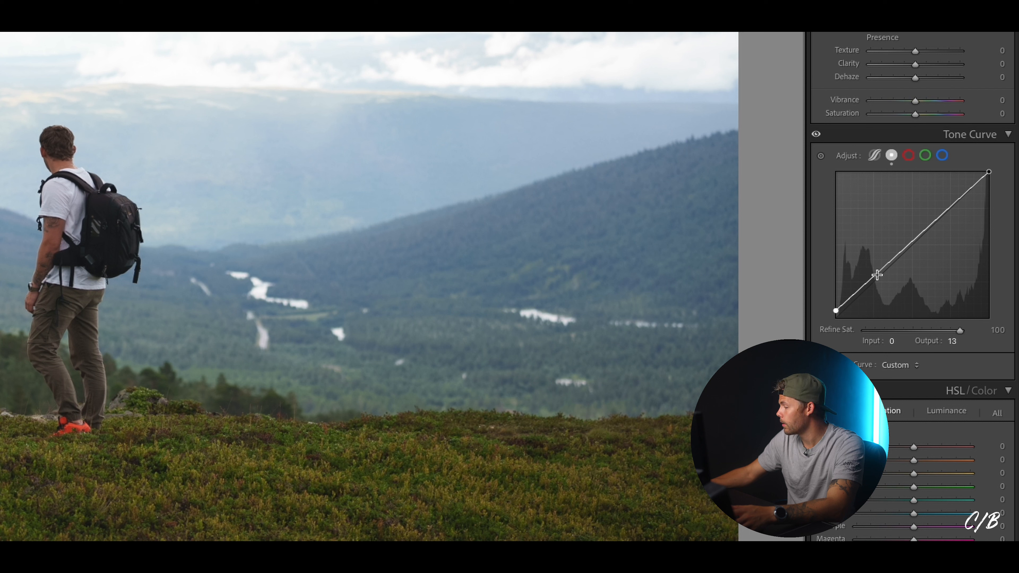
drag(877, 276, 876, 281)
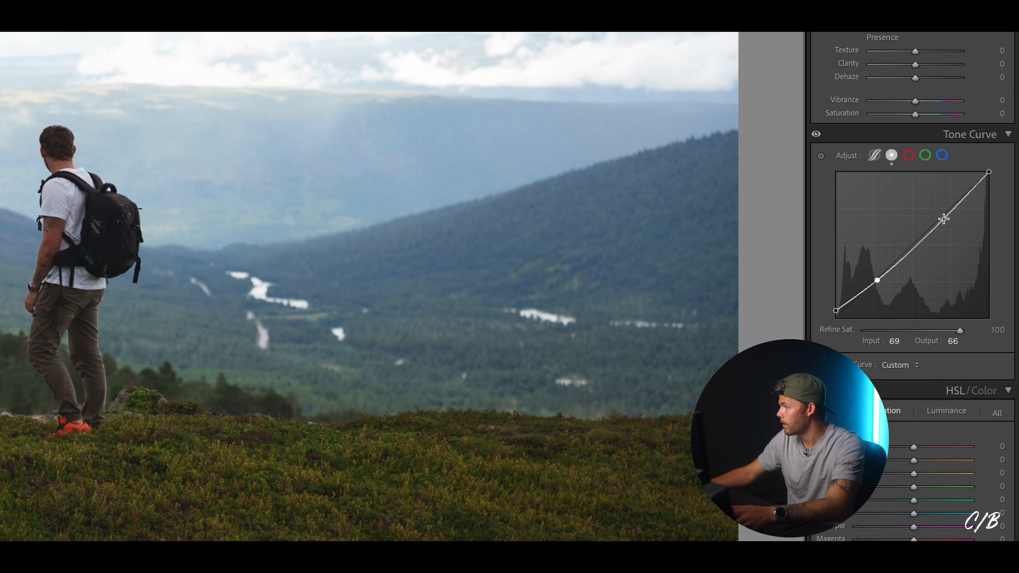
drag(948, 215, 947, 208)
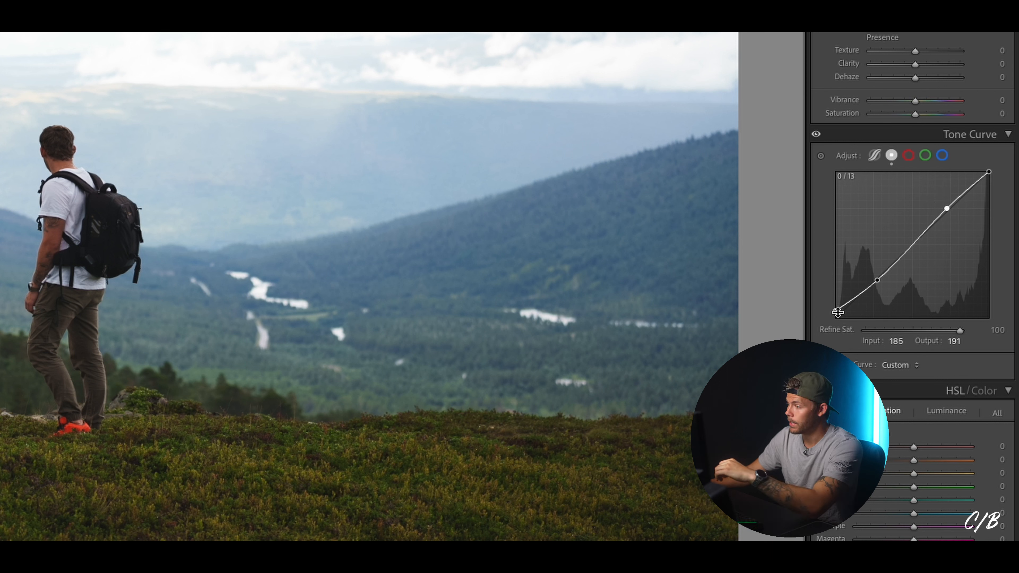
drag(836, 311, 790, 312)
- Reduce the photo's colour saturation by setting yellow to -60 and green to about -47, and lowering blue
scroll(897, 209, down, 4)
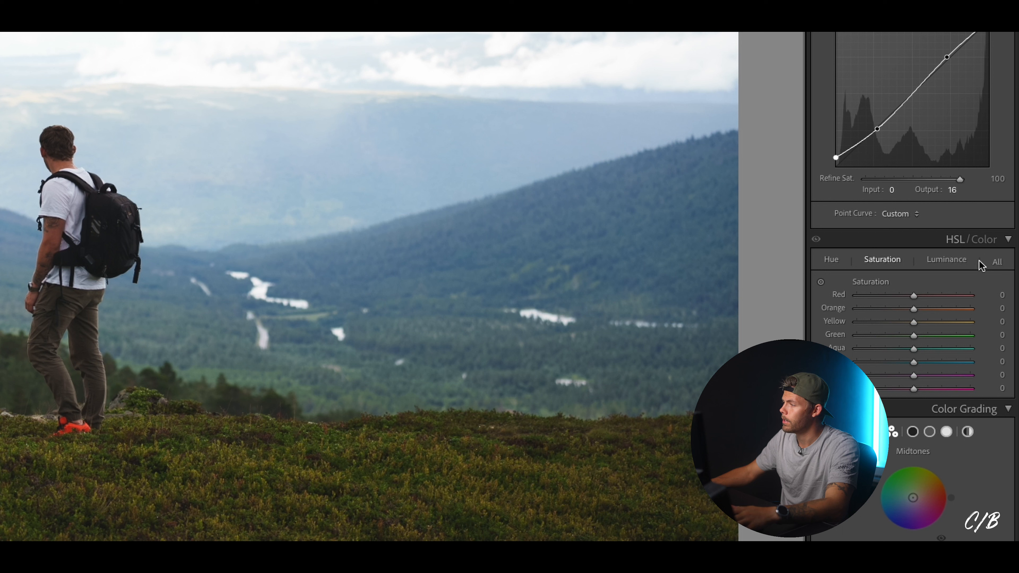
click(885, 325)
click(886, 324)
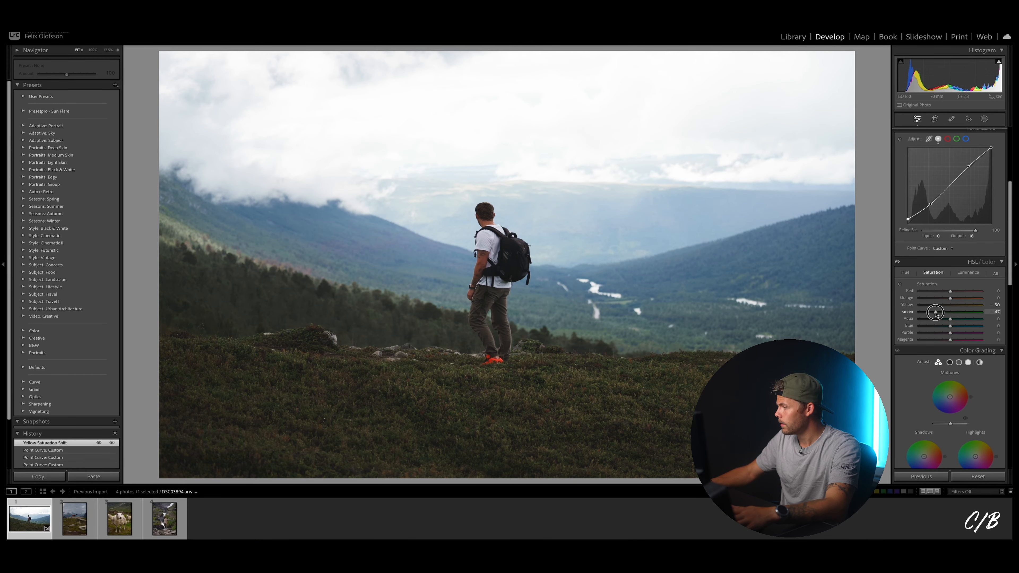
click(935, 326)
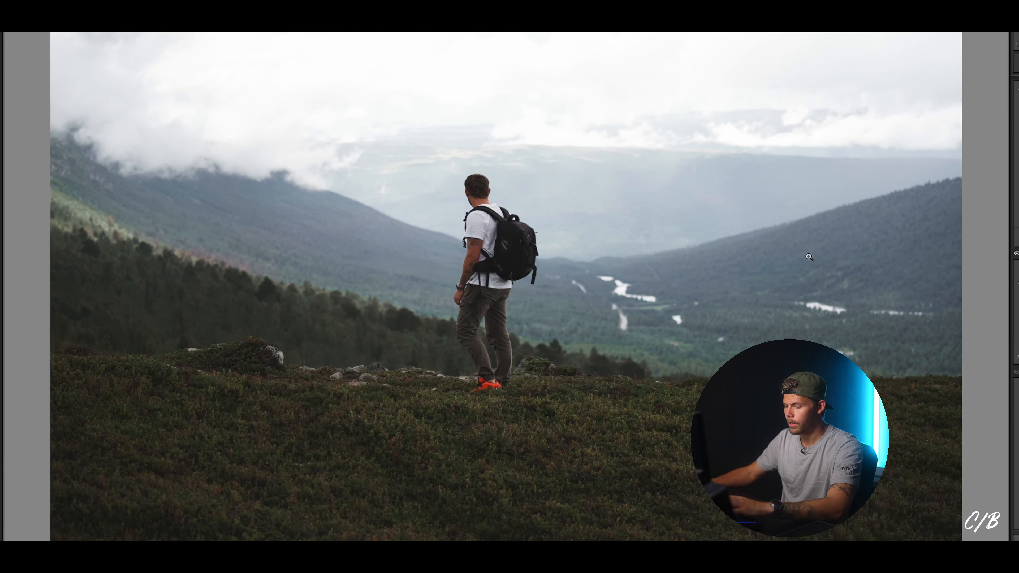
key(y)
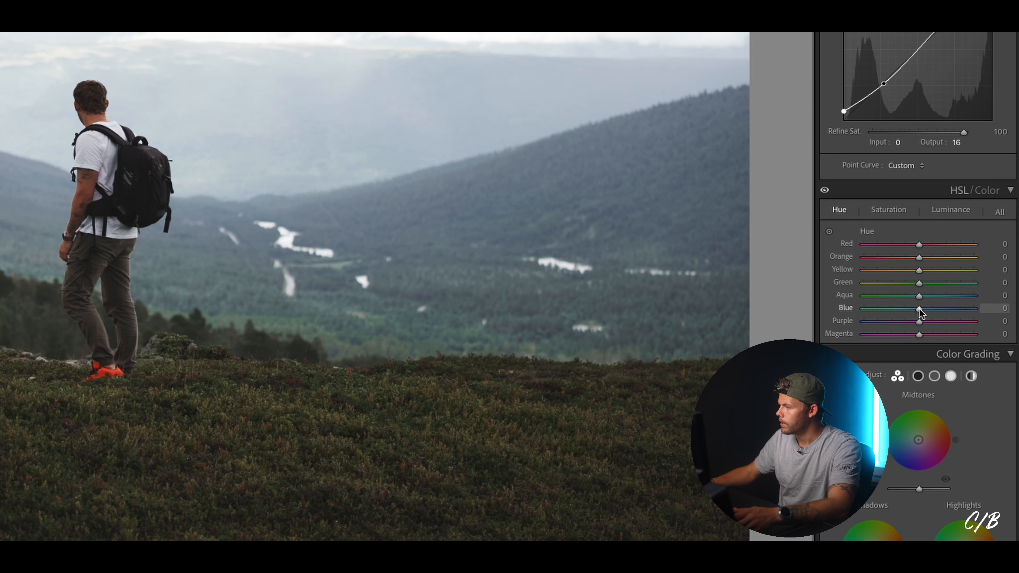
- Shift the blue hue to -15 and set Clarity to +18, checking the edit against the original photo
drag(919, 312, 910, 311)
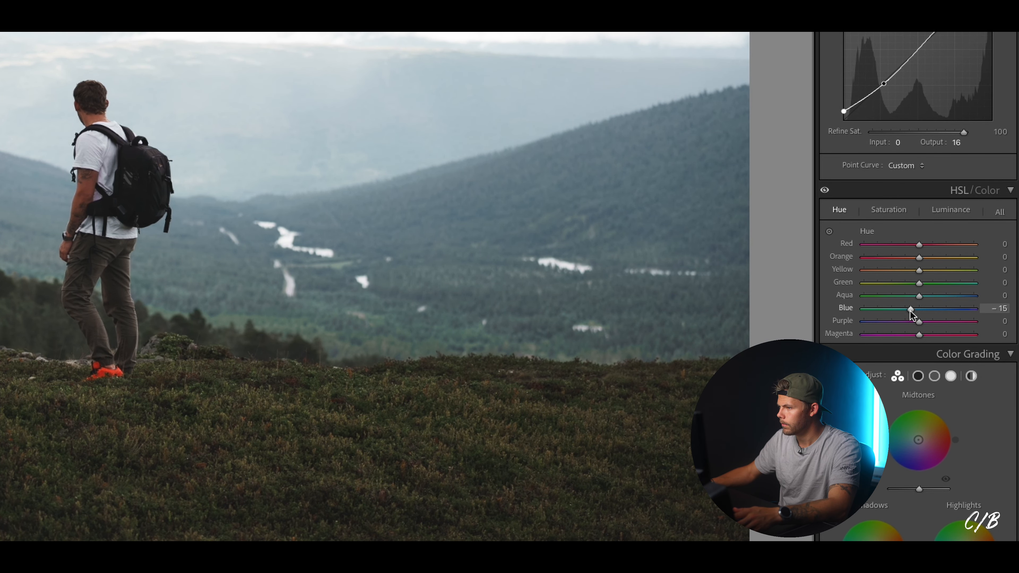
scroll(922, 224, up, 8)
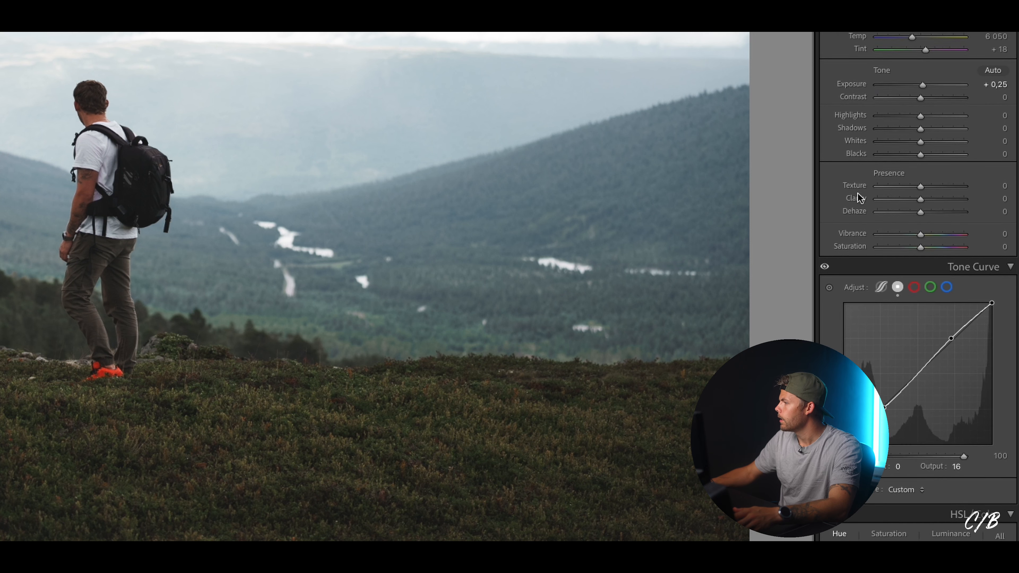
drag(921, 198, 928, 199)
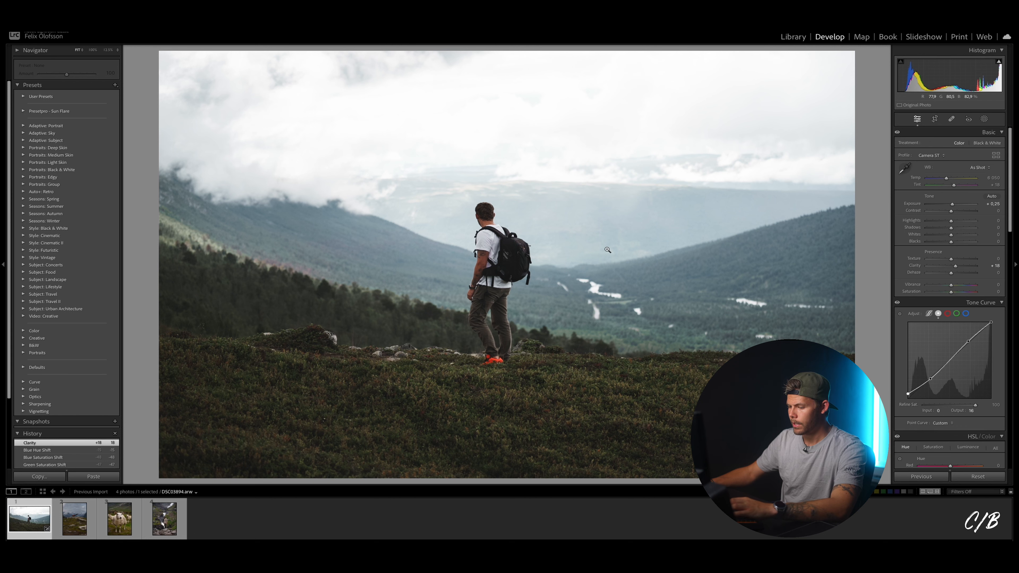
key(y)
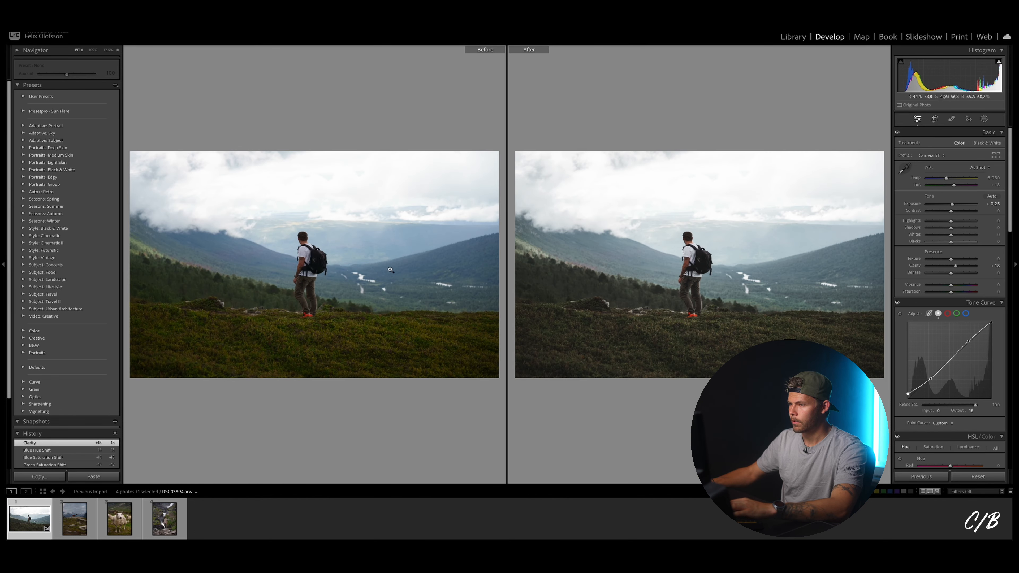
key(y)
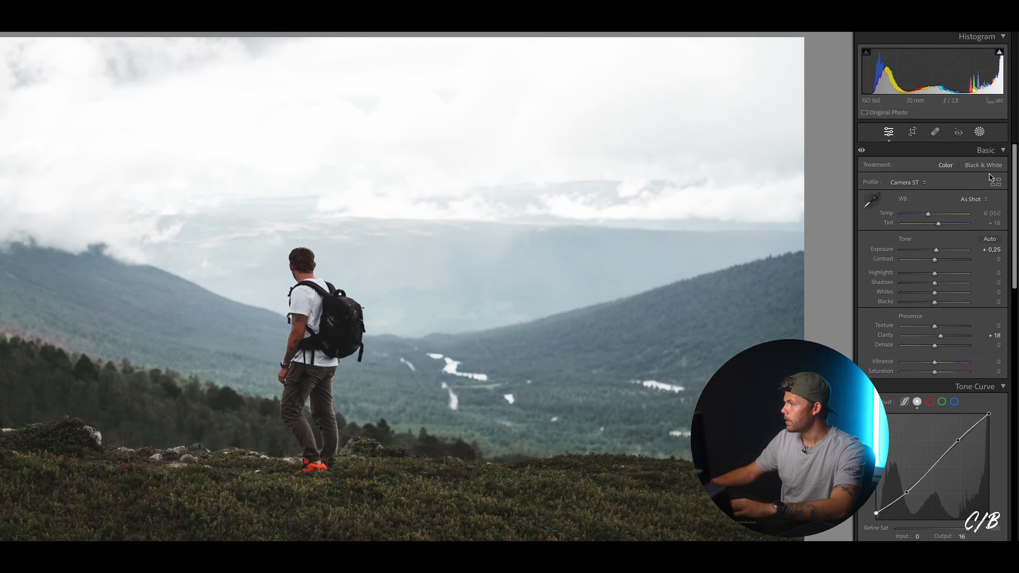
- Paint a new brush mask over the cloudy sky and set its Highlights to -80
click(984, 119)
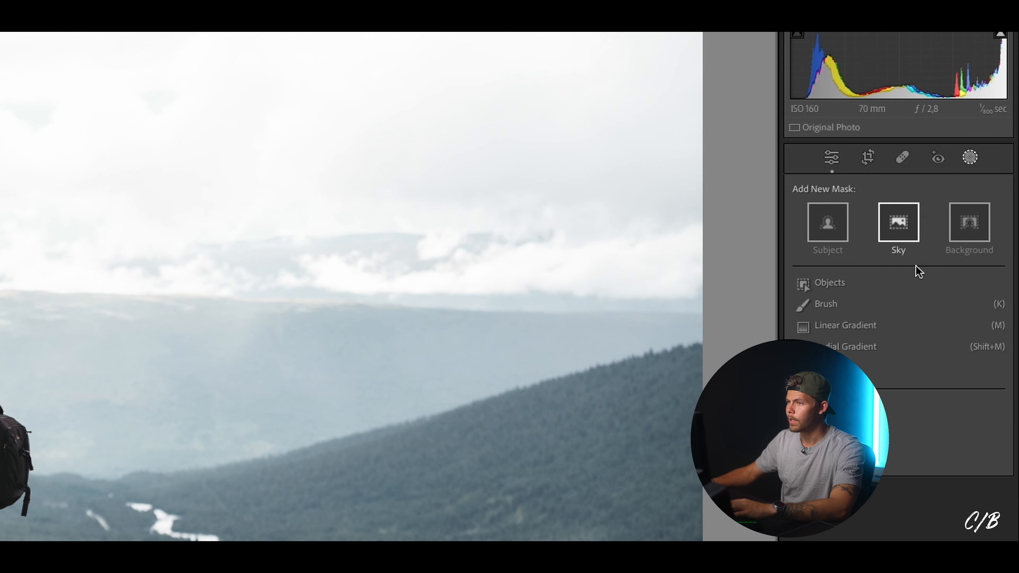
click(824, 304)
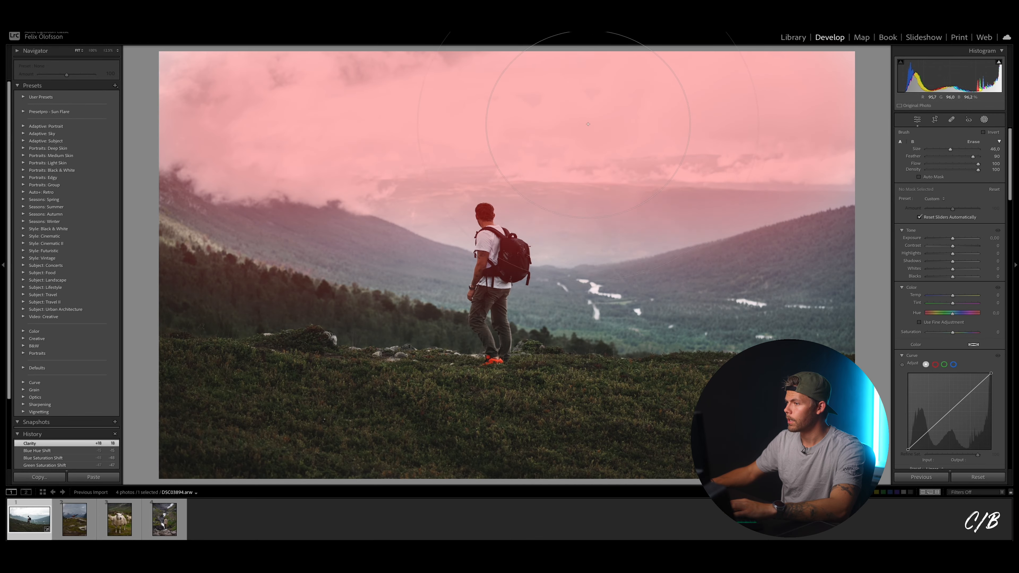
drag(567, 125, 506, 129)
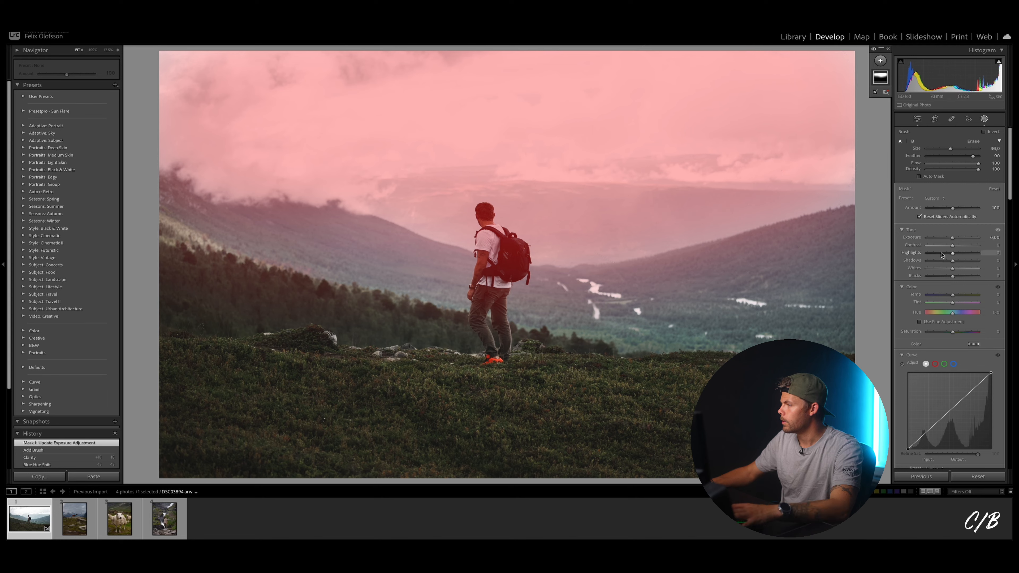
drag(944, 253, 933, 255)
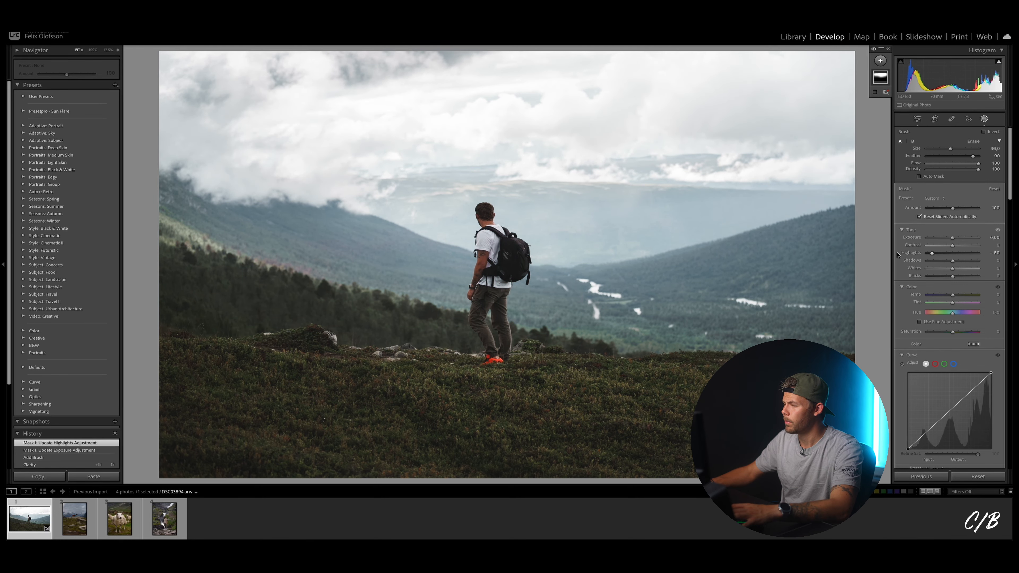
key(k)
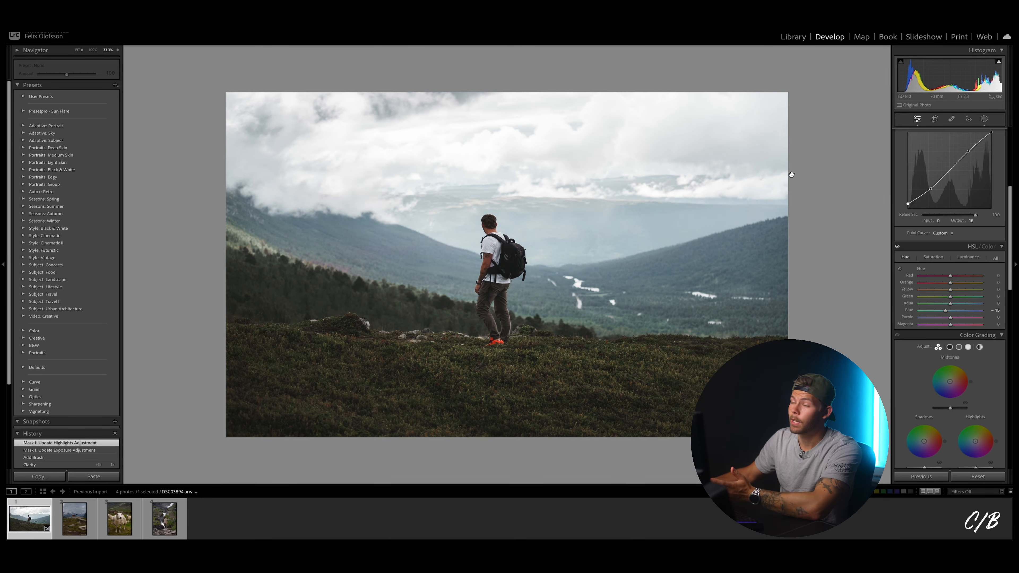
- Paint a second brush mask across the grassy foreground and set its Exposure to 0.25
key(k)
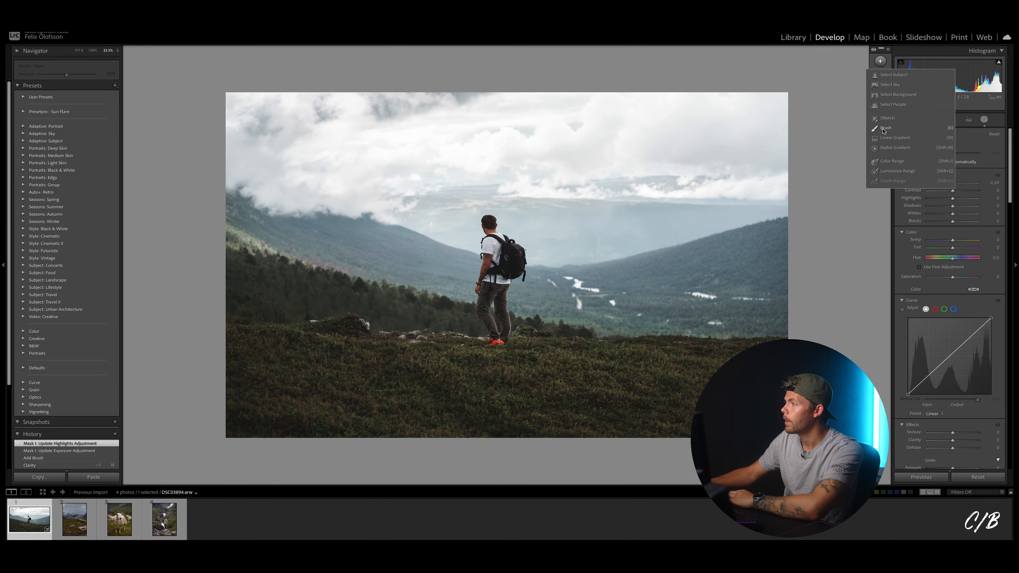
drag(297, 361, 682, 361)
drag(954, 241, 955, 239)
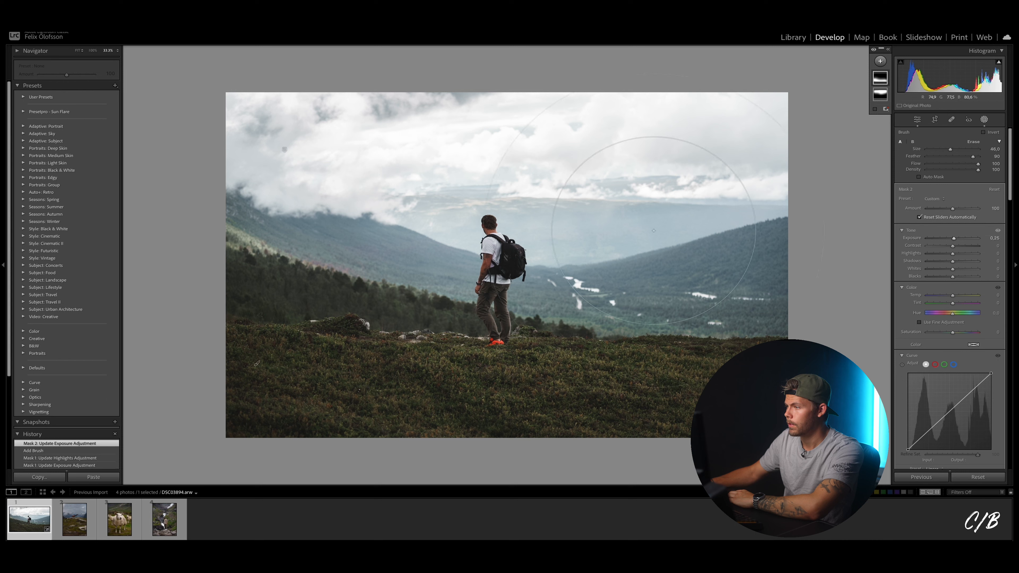
key(k)
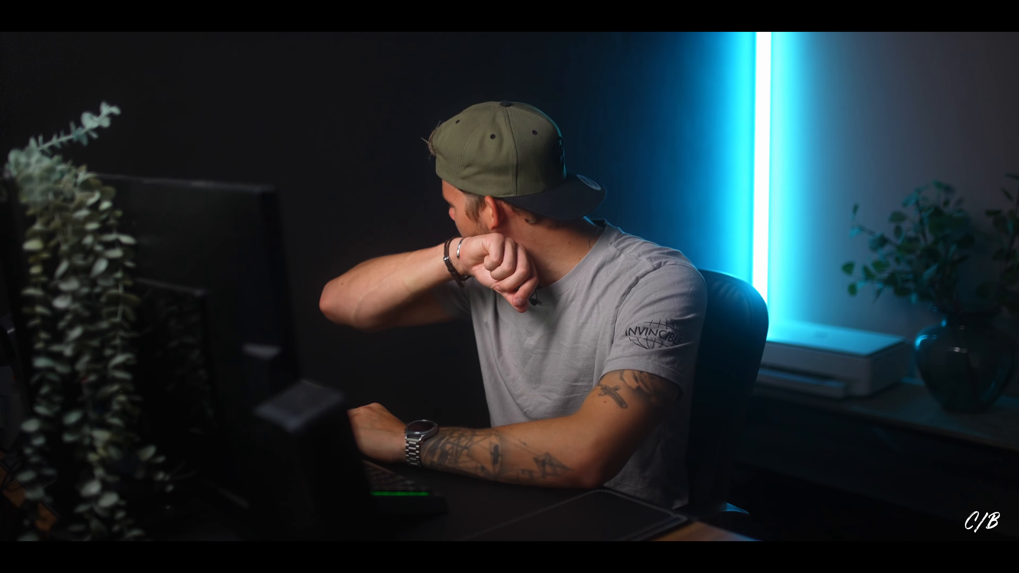
- Set the orange luminance to +53 in the HSL adjustments
scroll(954, 296, down, 5)
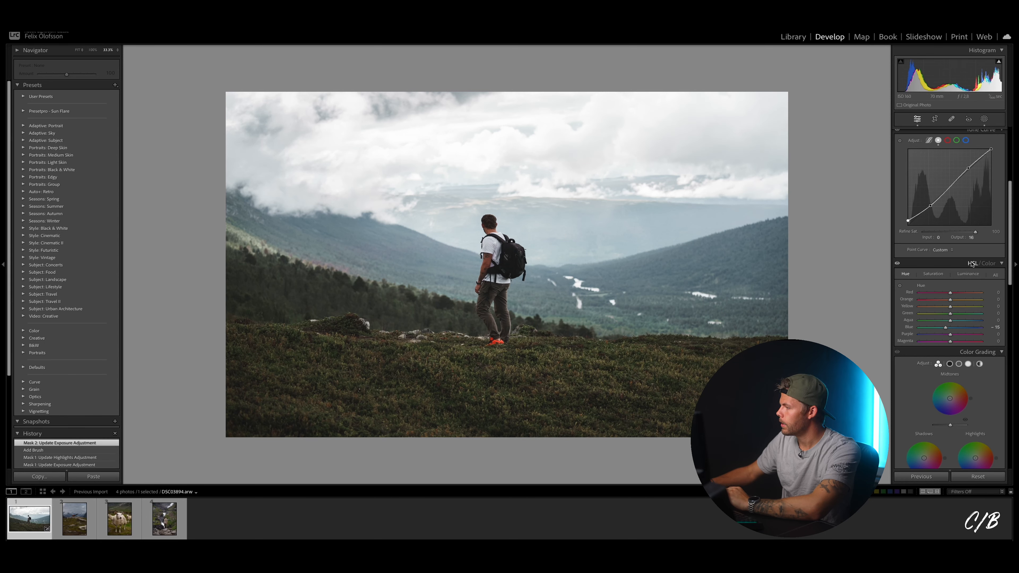
click(968, 274)
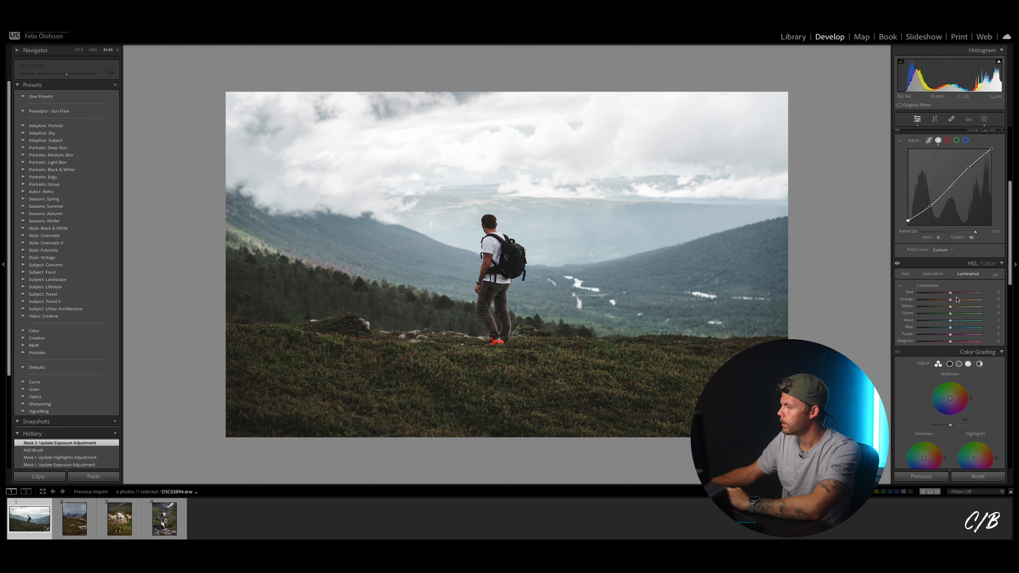
drag(960, 301, 956, 301)
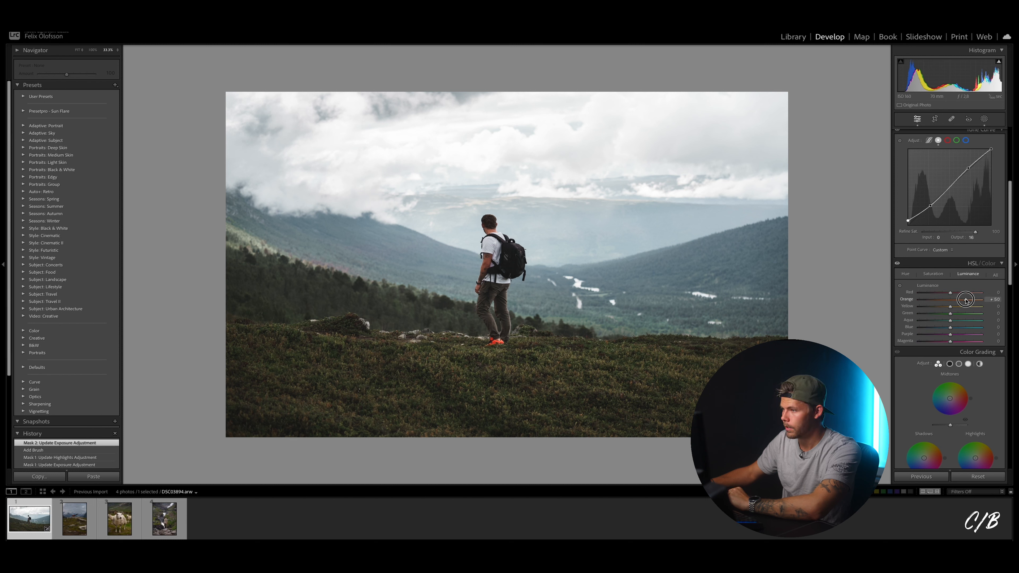
drag(966, 300, 966, 300)
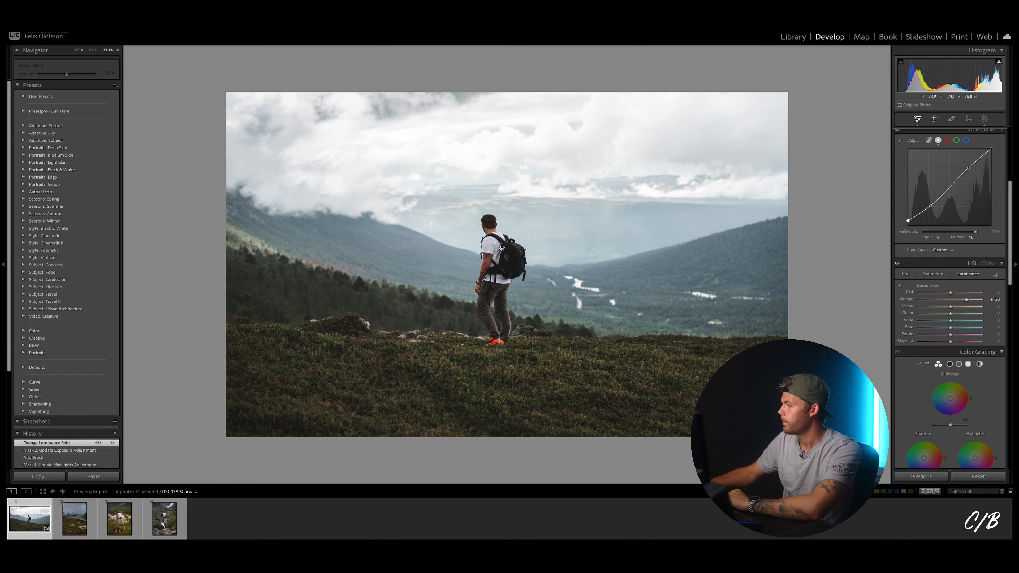
- Crop the photo tighter around the hiker, keeping the 16 x 9 aspect ratio
key(r)
drag(504, 249, 542, 260)
drag(842, 256, 840, 265)
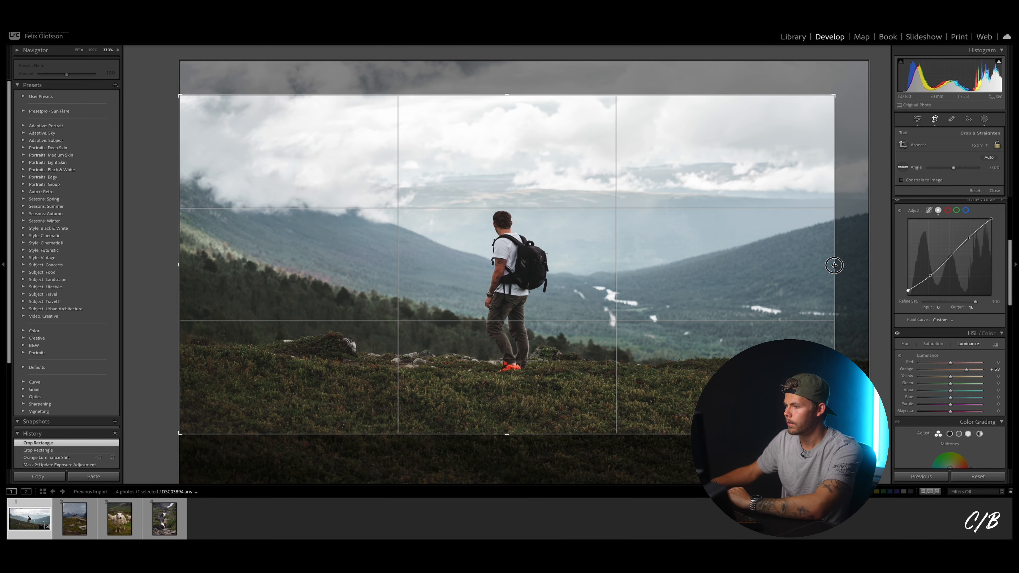
key(r)
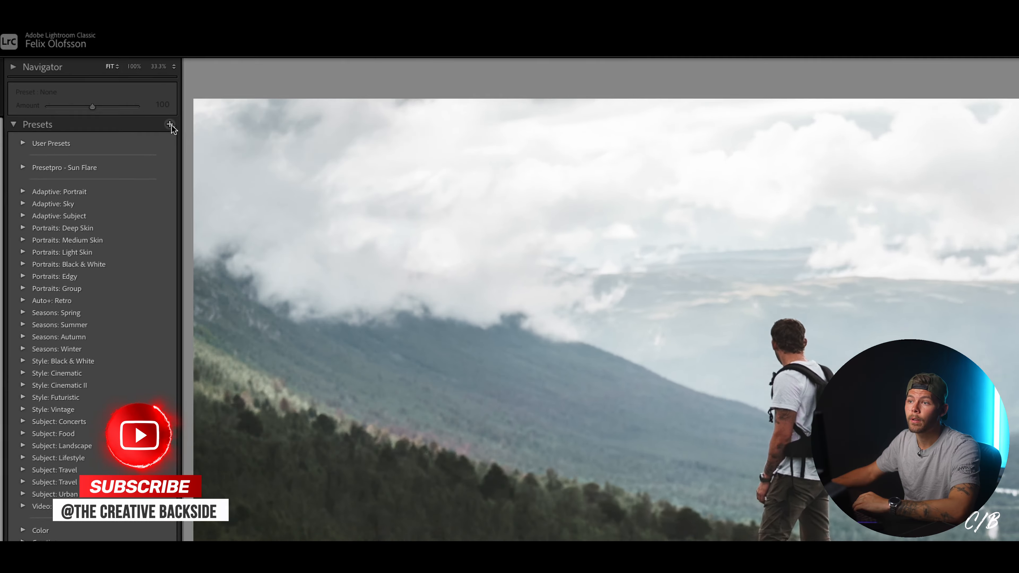
- Start a new develop preset in the User Presets group and name it "Moody greens"
click(192, 140)
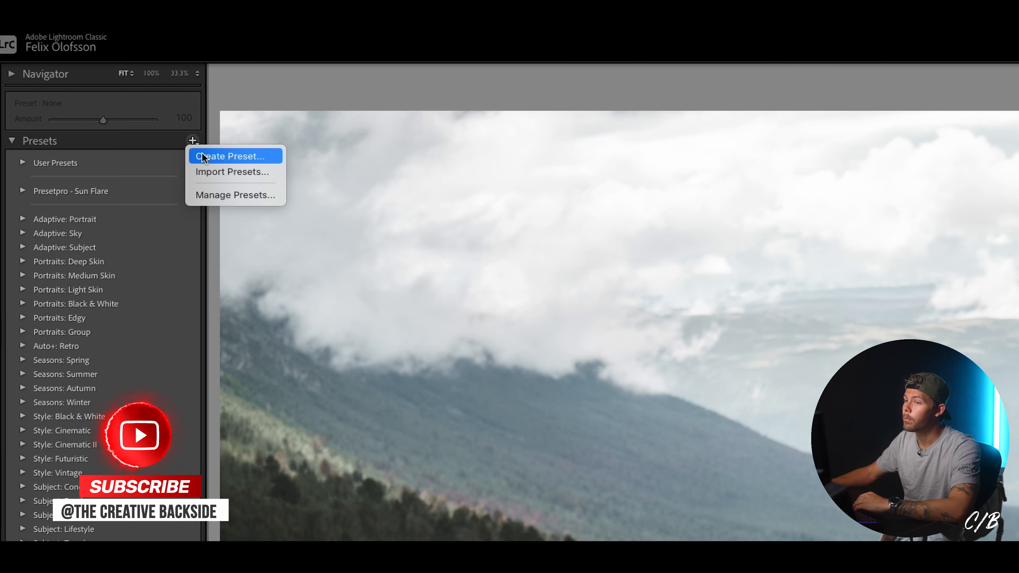
click(200, 156)
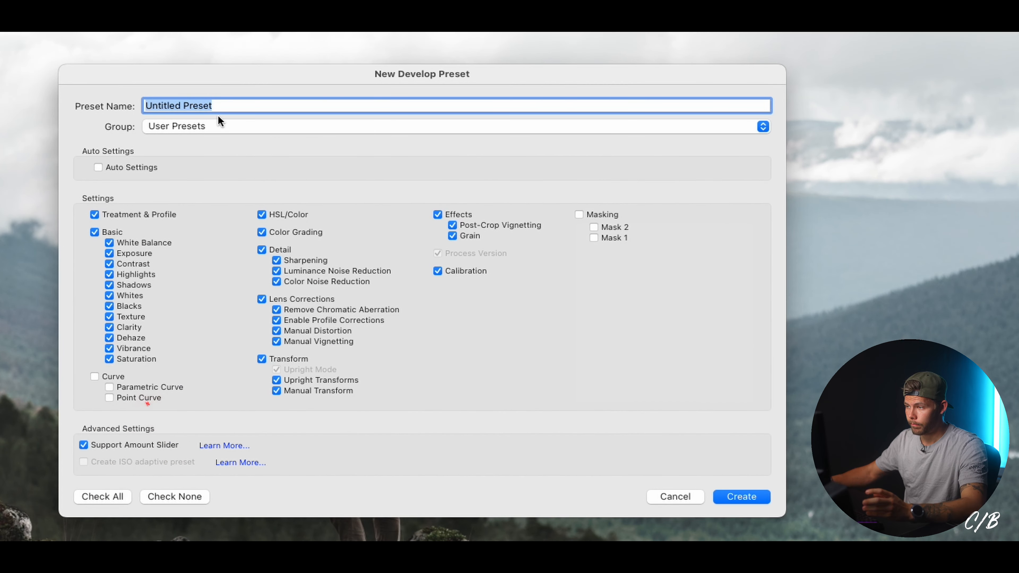
text(Mo)
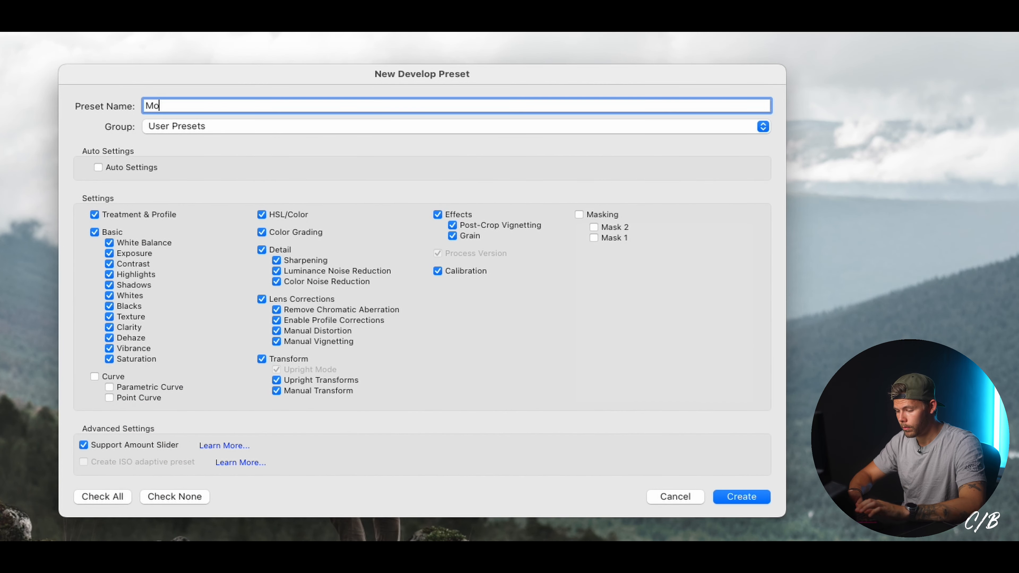
text(ody greens)
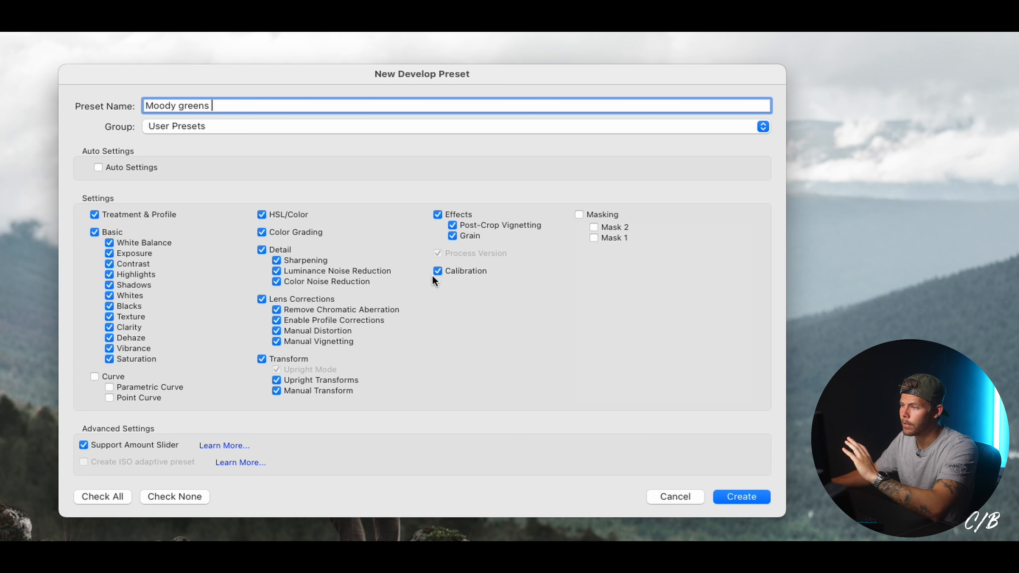
- Include the Curve settings in the preset, exclude Transform, and create the preset
click(95, 376)
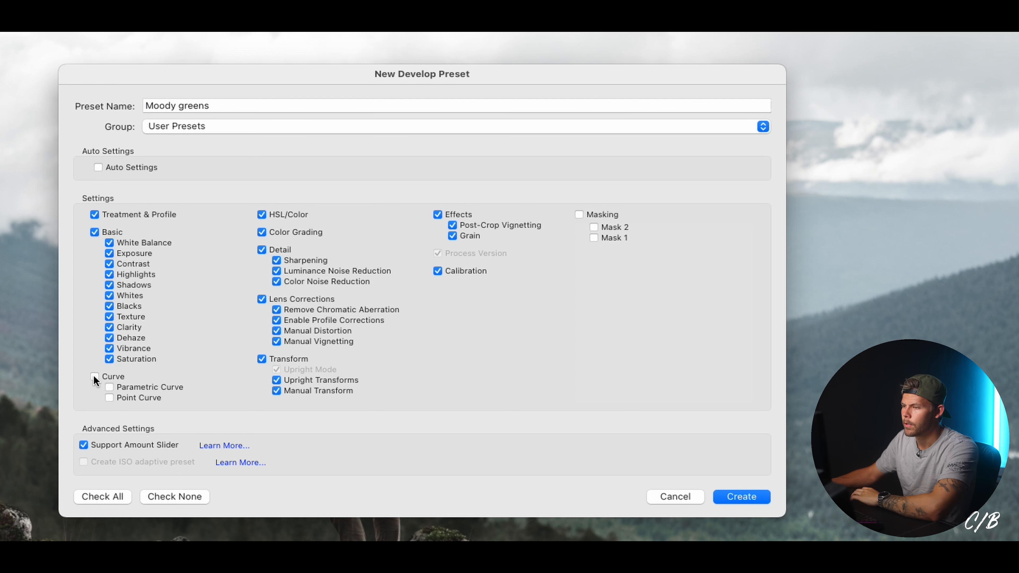
click(261, 359)
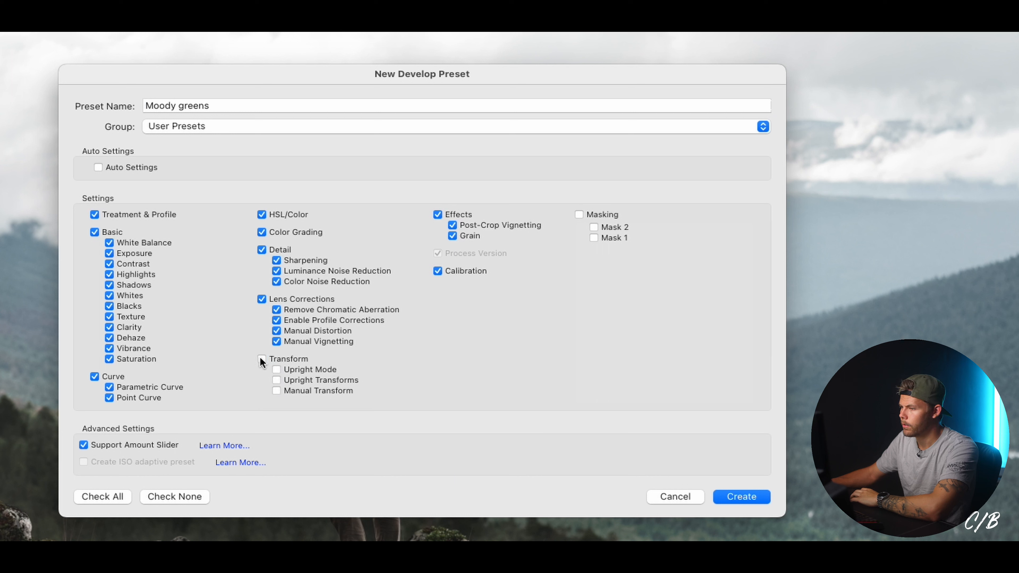
click(737, 498)
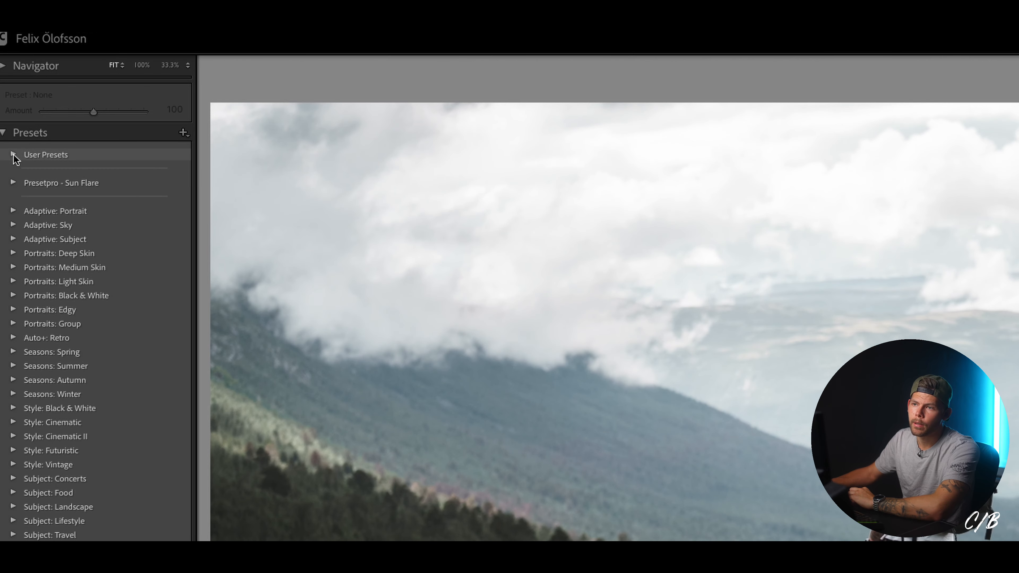
- Reset the hiker photo's adjustments and apply the "Moody greens" preset from the User Presets group
click(12, 154)
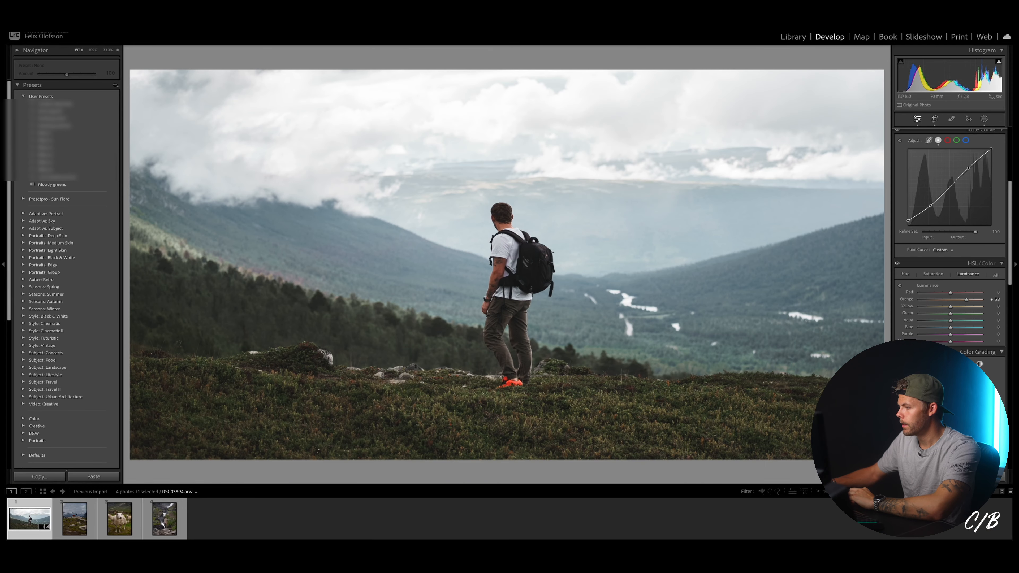
key(ctrl+shift+r)
click(74, 185)
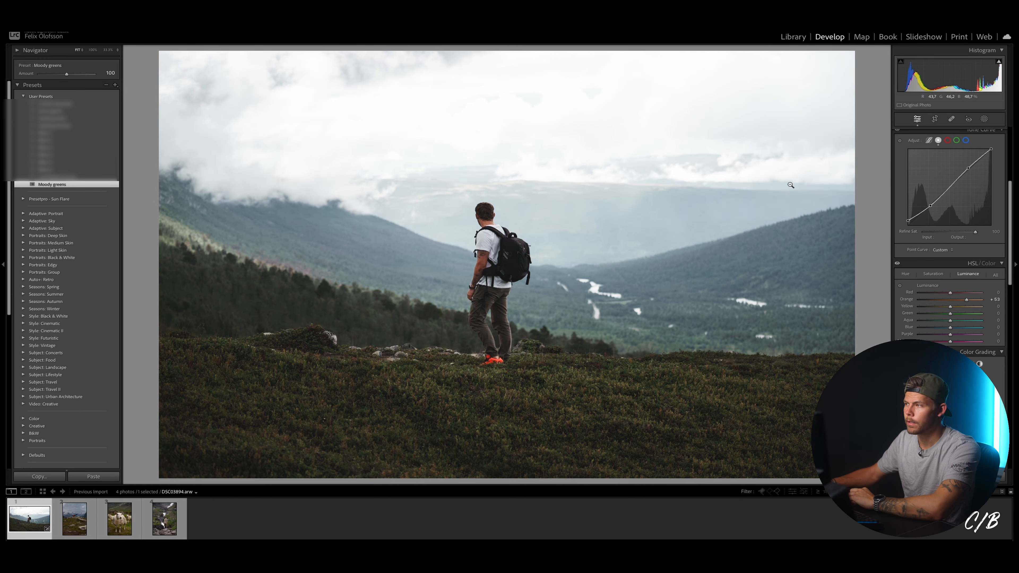
- Crop the hiker photo to a vertical 4 x 5 / 8 x 10 aspect ratio with the hiker inside the frame
click(935, 119)
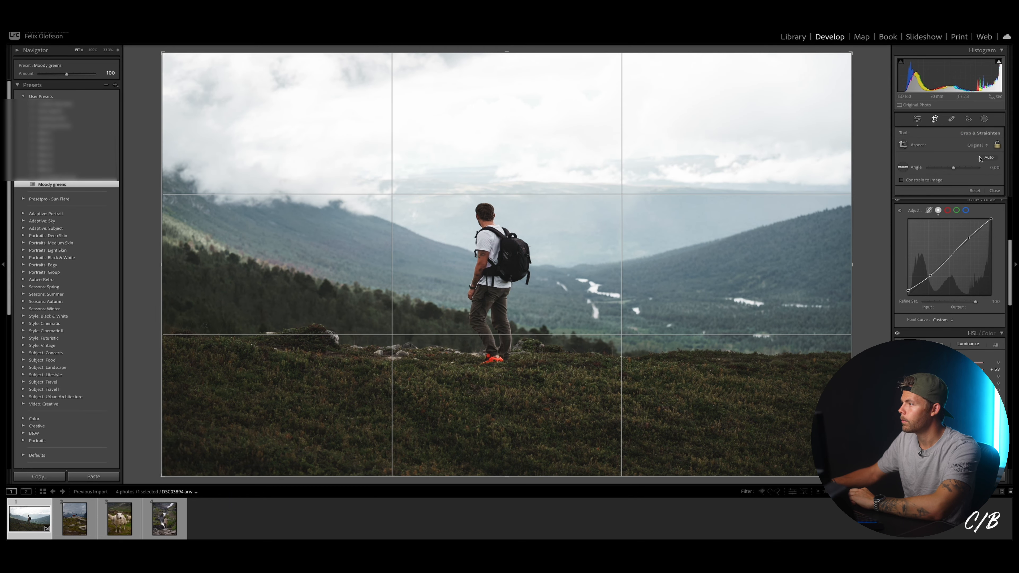
click(977, 145)
click(978, 169)
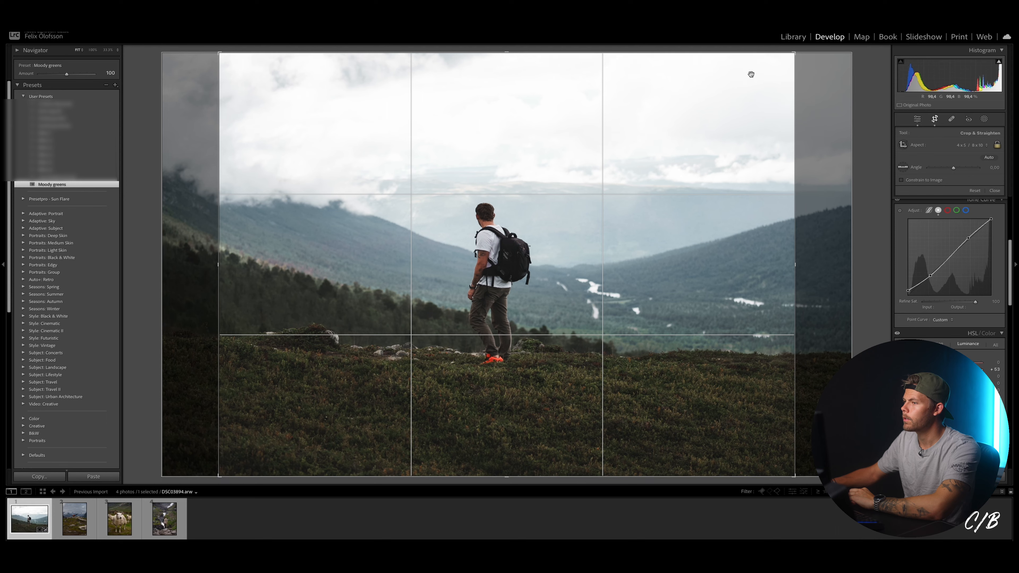
key(x)
key(Return)
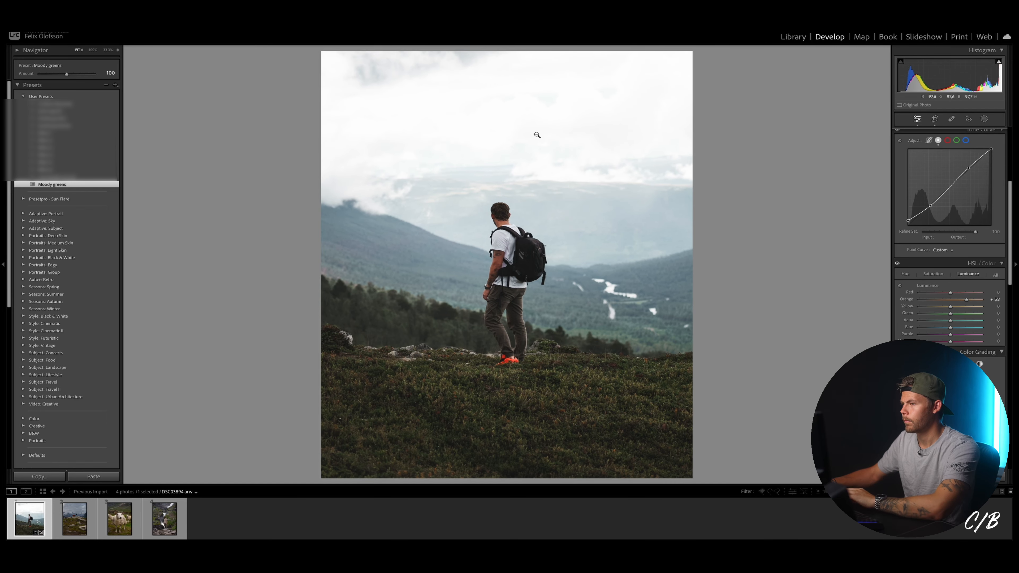
- Open the next photo and shape its tone curve with a lifted black point, an anchor at 57/57 and an upper point at input 173, output 180
key(Right)
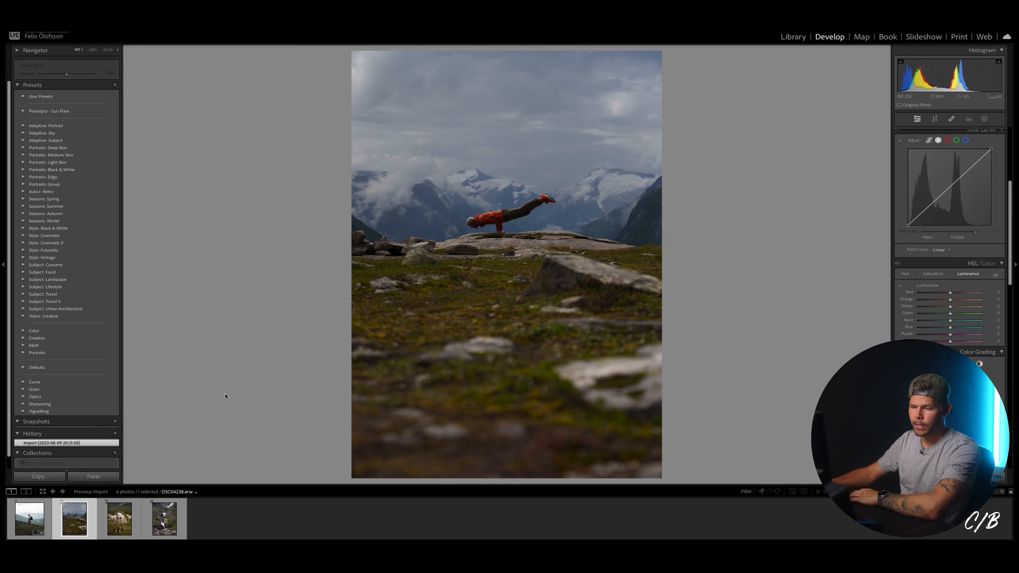
click(23, 97)
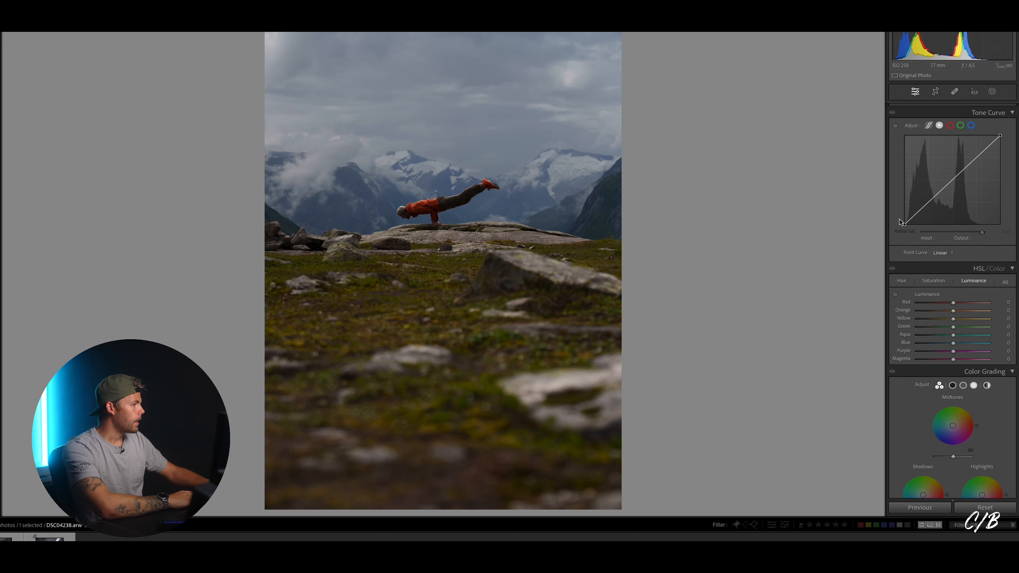
scroll(908, 241, up, 2)
drag(905, 250, 926, 231)
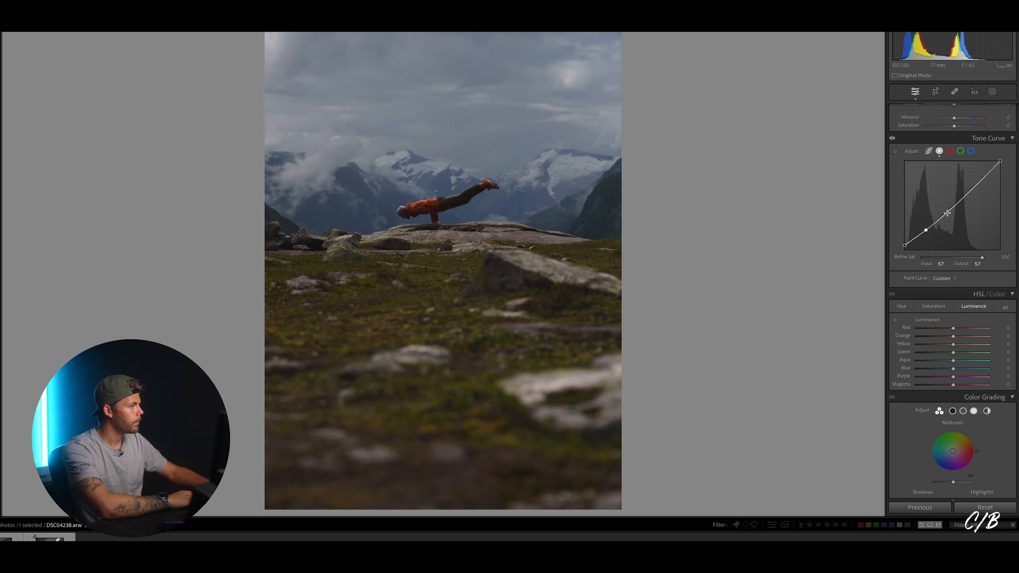
drag(970, 193, 969, 186)
- Lower the green, yellow and blue saturation in the HSL adjustments and set the blue hue to -15
click(934, 306)
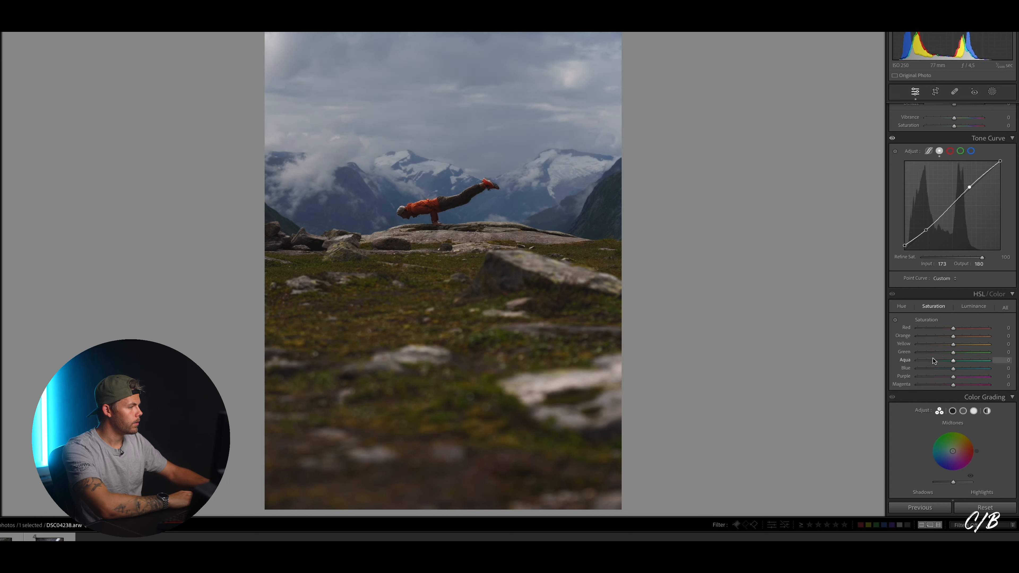
drag(938, 354, 938, 354)
drag(953, 345, 938, 368)
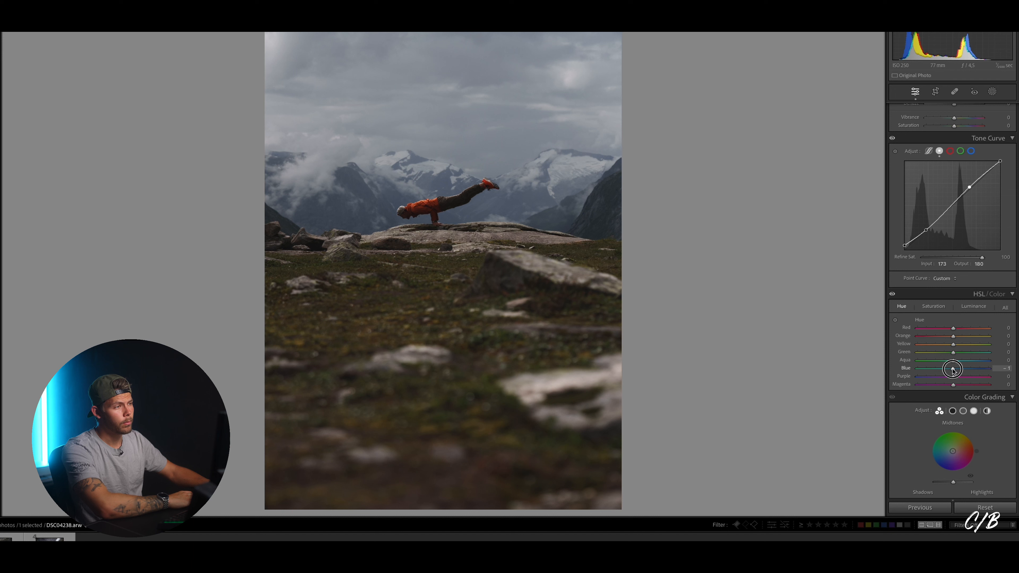
drag(951, 371, 948, 373)
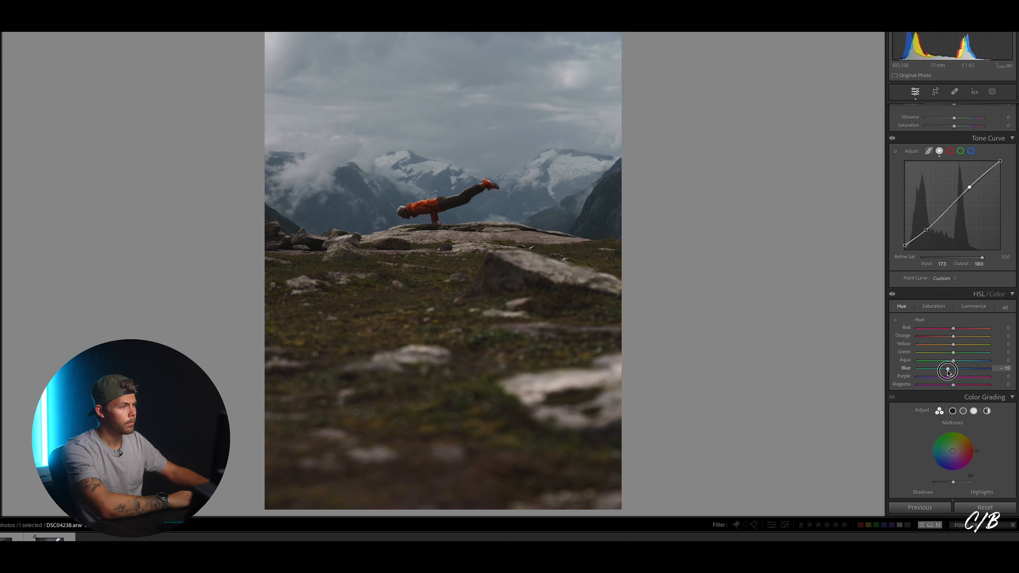
- Set the photo's exposure to +0,45, the white balance temperature to 5 447 and the clarity to +25
scroll(953, 280, up, 5)
drag(955, 193, 957, 194)
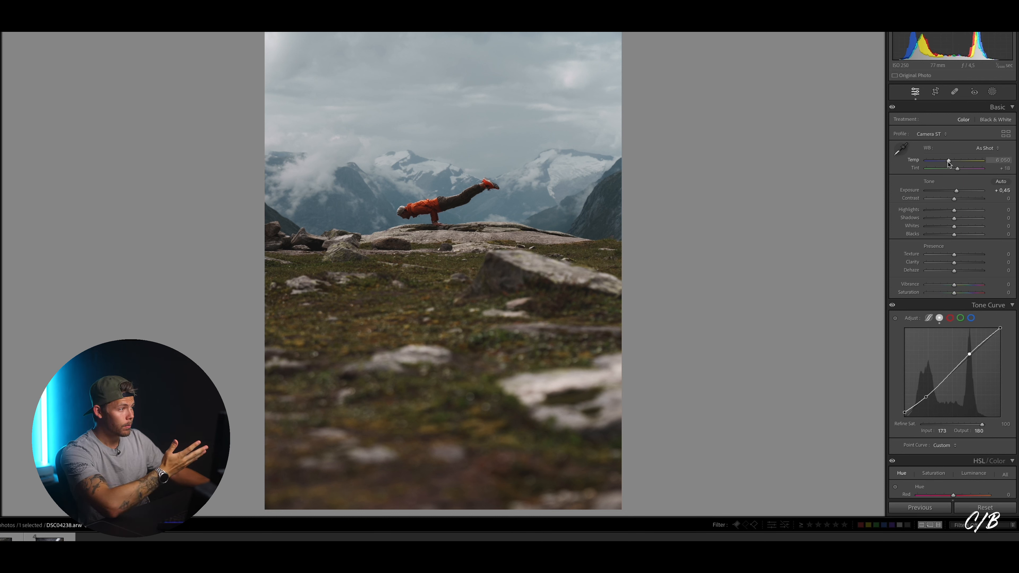
drag(948, 161, 945, 164)
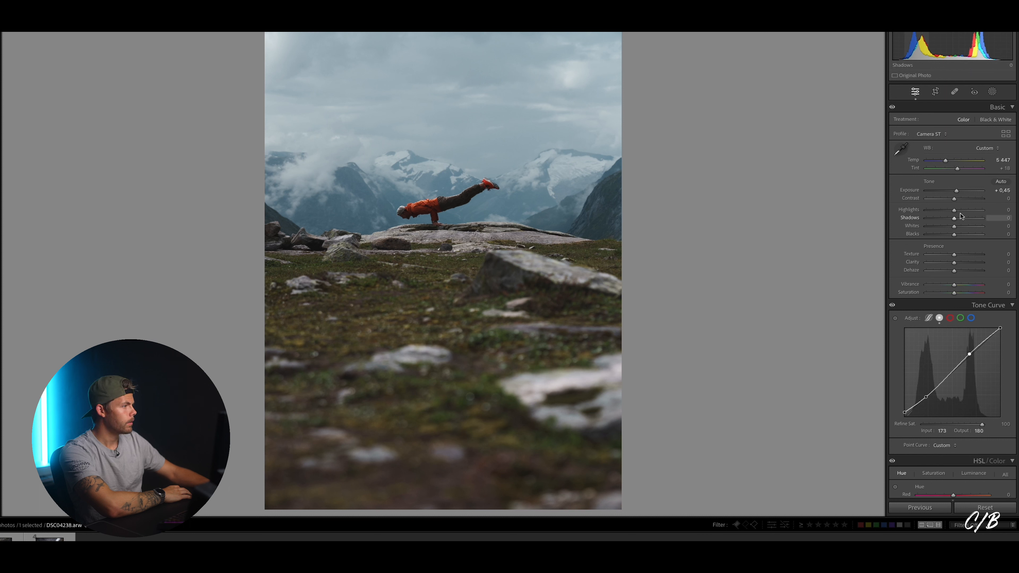
drag(962, 266, 961, 266)
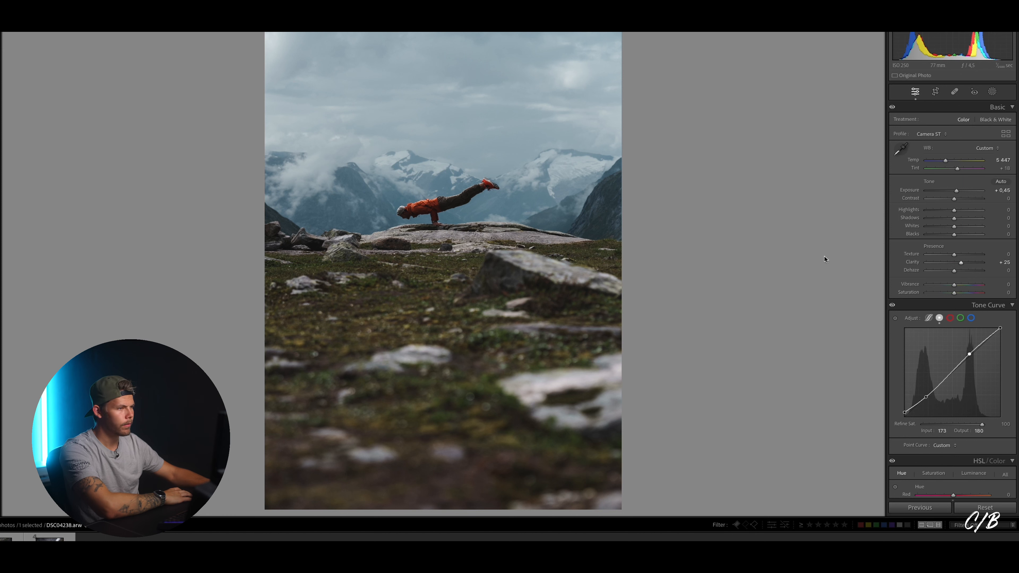
- Crop the photo to the 4 x 5 / 8 x 10 aspect ratio, trimming the lower foreground and framing the person on the rock
click(935, 92)
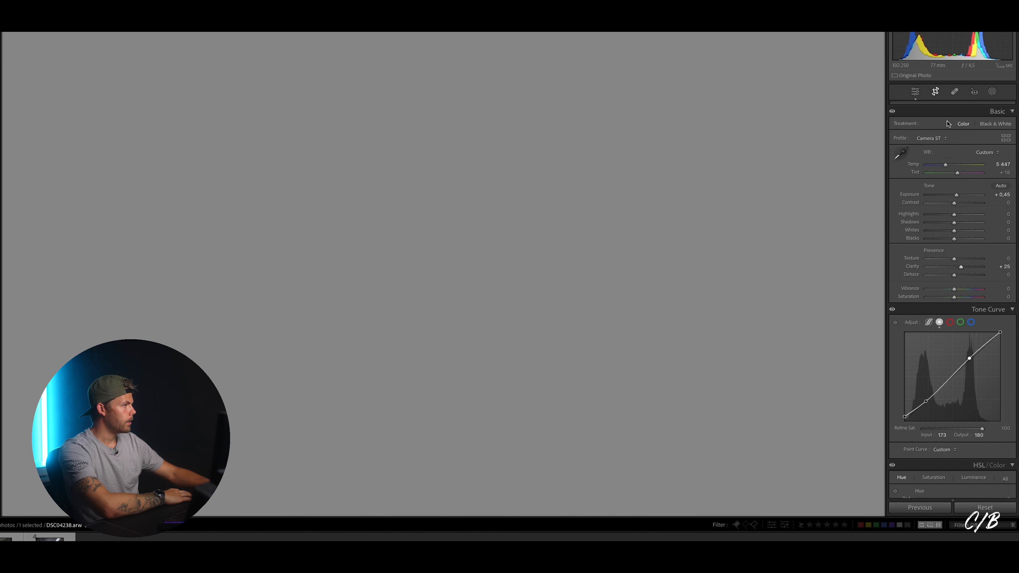
click(981, 123)
click(973, 156)
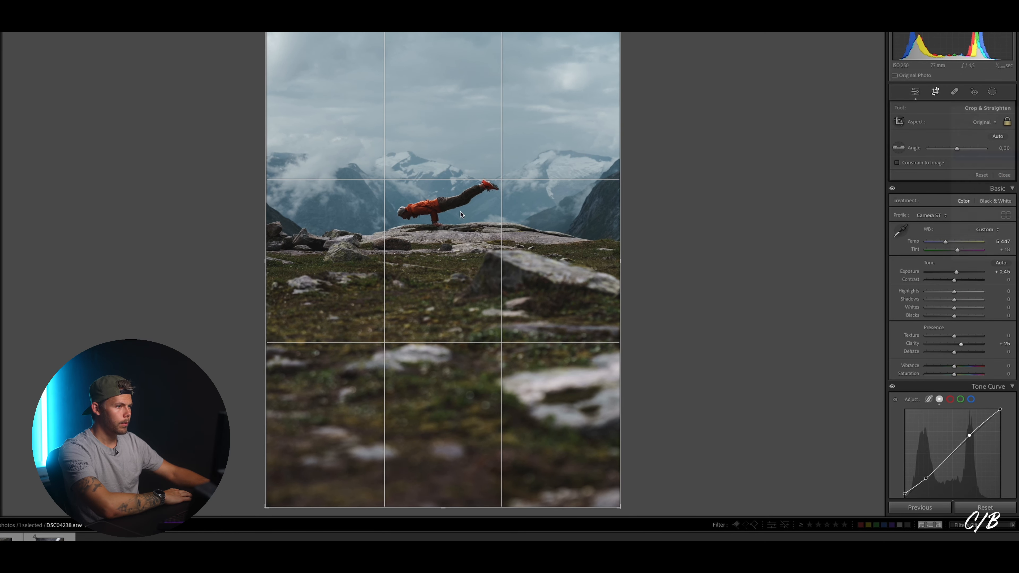
drag(445, 467, 446, 445)
drag(445, 379, 441, 380)
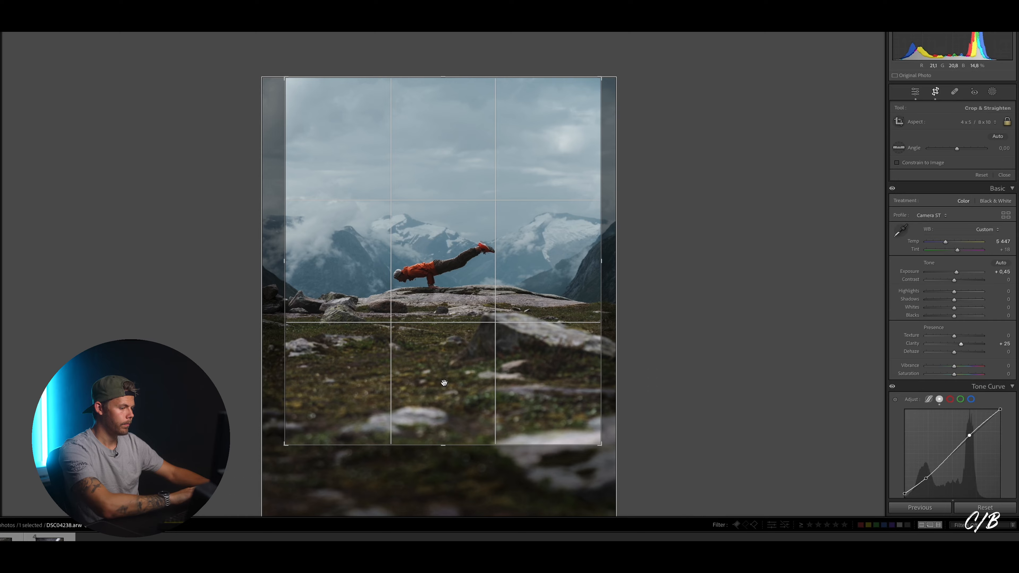
key(Return)
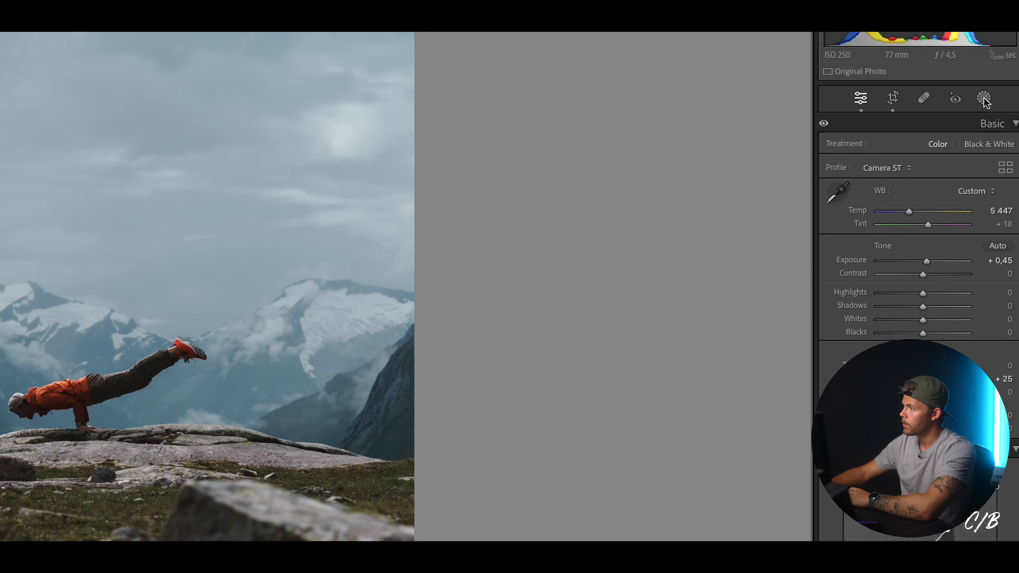
- Create an Objects mask over the person balancing on the rock and raise the exposure inside it slightly
click(983, 98)
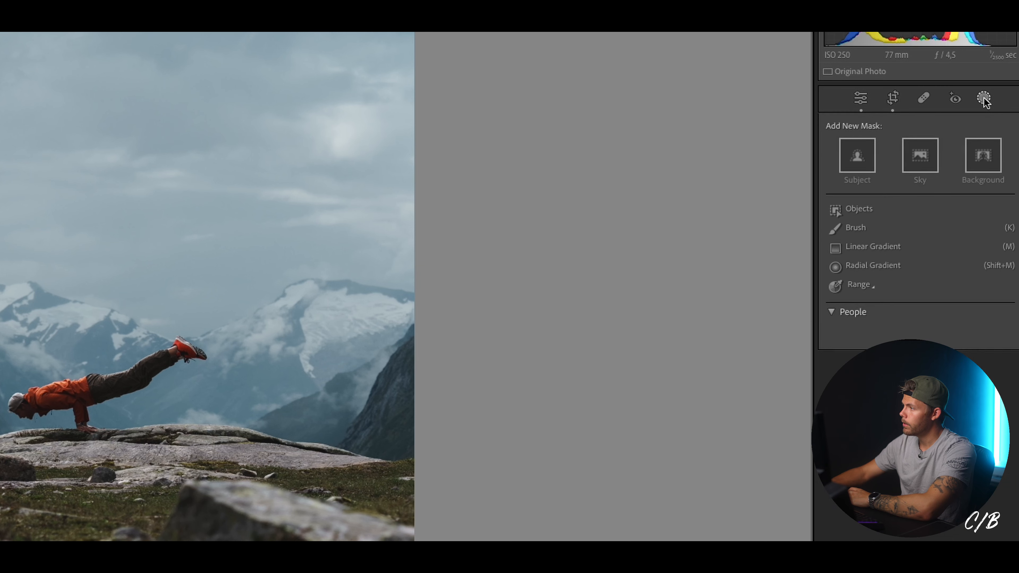
click(852, 211)
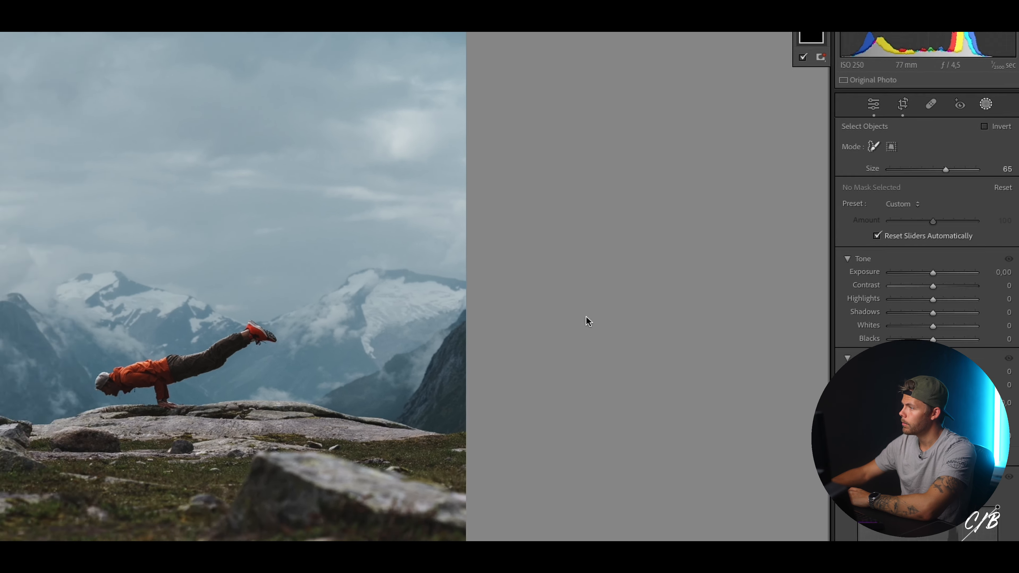
scroll(137, 377, down, 10)
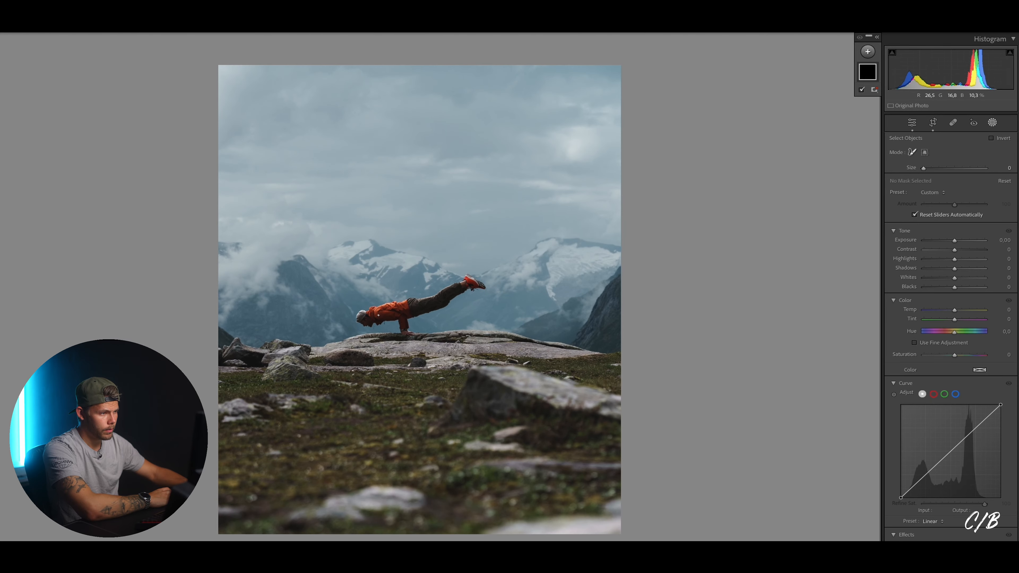
drag(366, 317, 462, 290)
drag(955, 212, 959, 213)
key(shift+w)
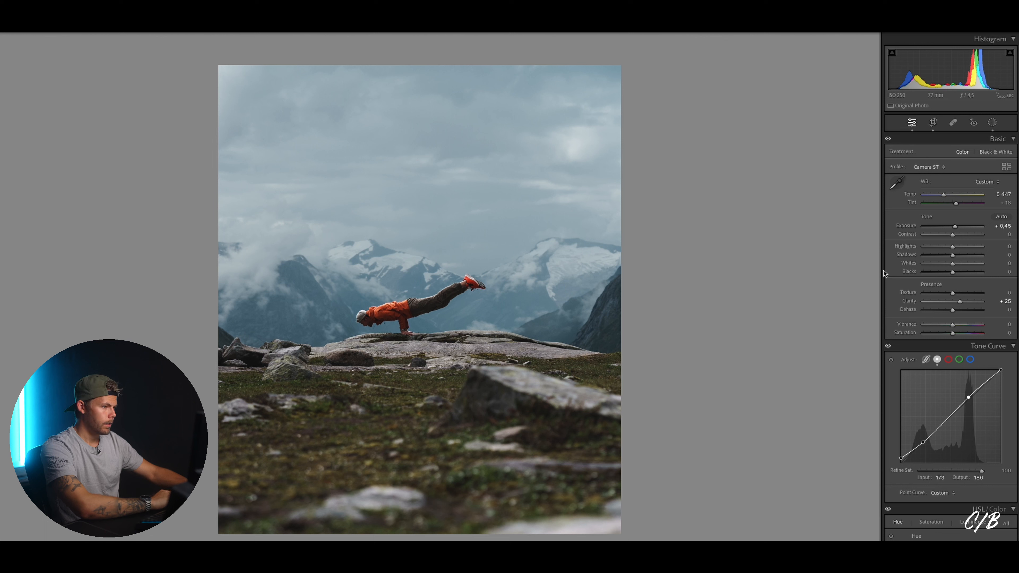
- Set the orange luminance to +45 in the HSL adjustments to brighten the person's jacket
scroll(923, 281, down, 5)
click(970, 349)
click(969, 382)
drag(969, 381, 976, 374)
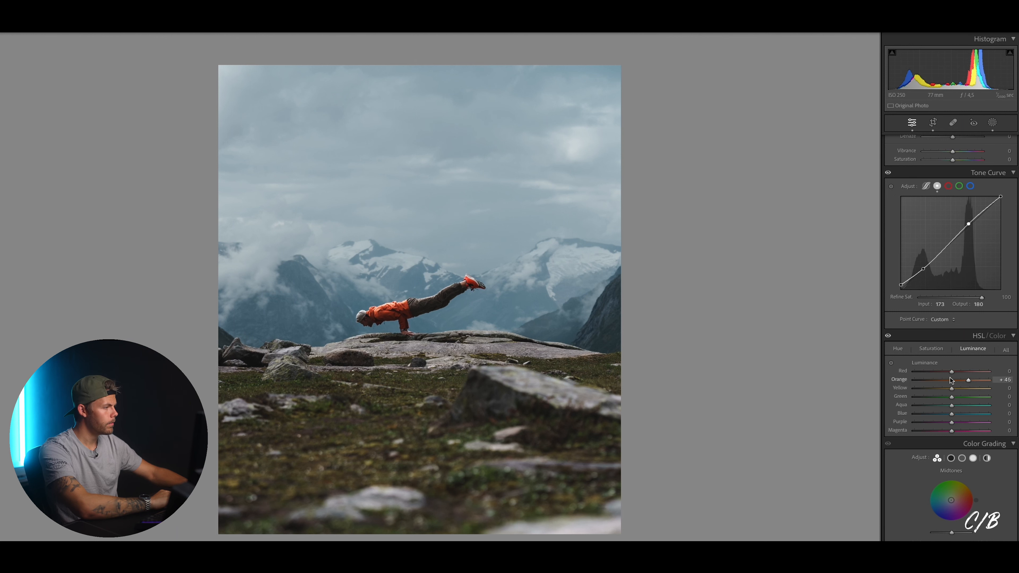
- Set the overall exposure of the mountain photo to +0,75
click(307, 274)
click(323, 280)
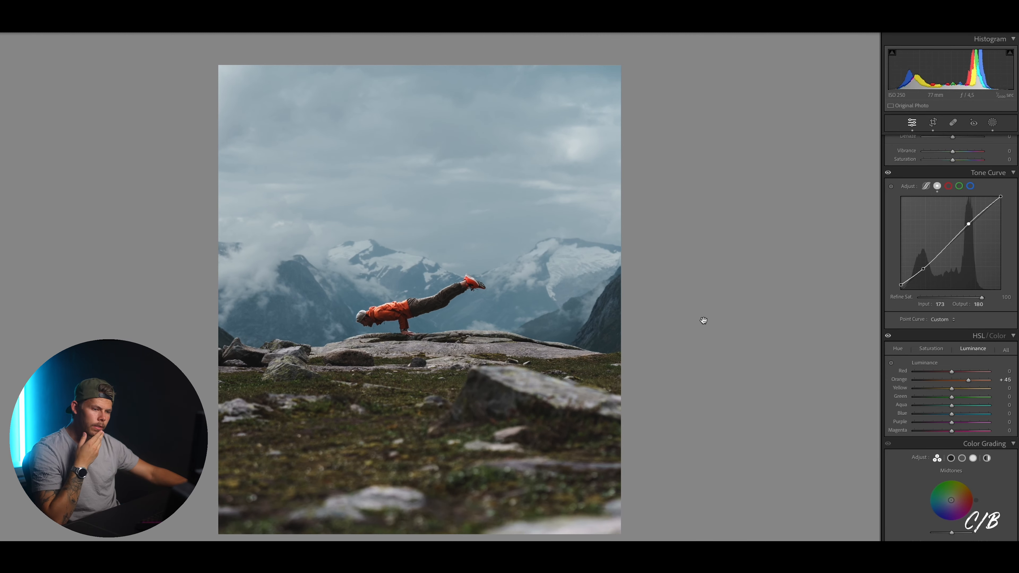
scroll(950, 238, up, 5)
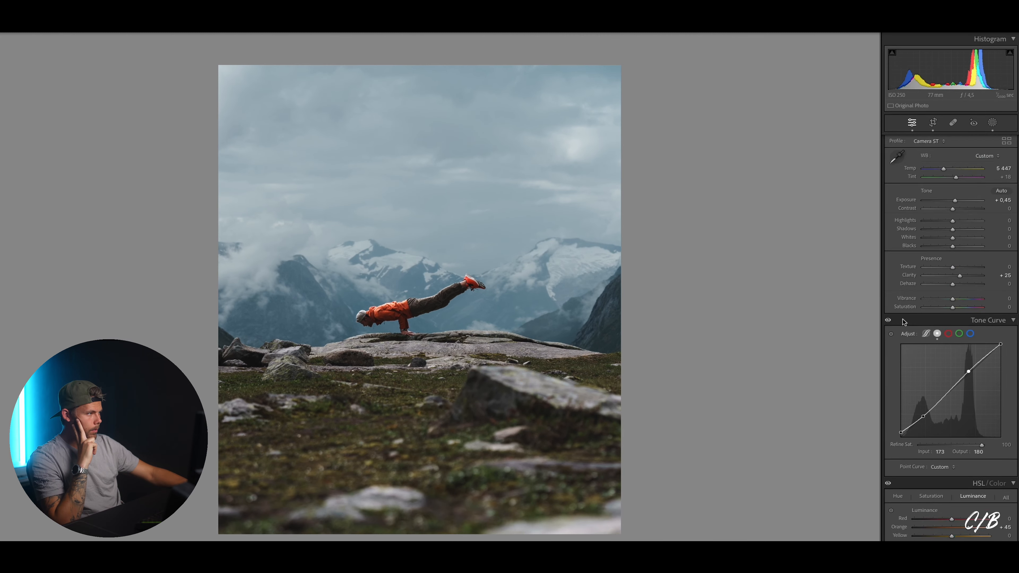
drag(954, 227, 958, 228)
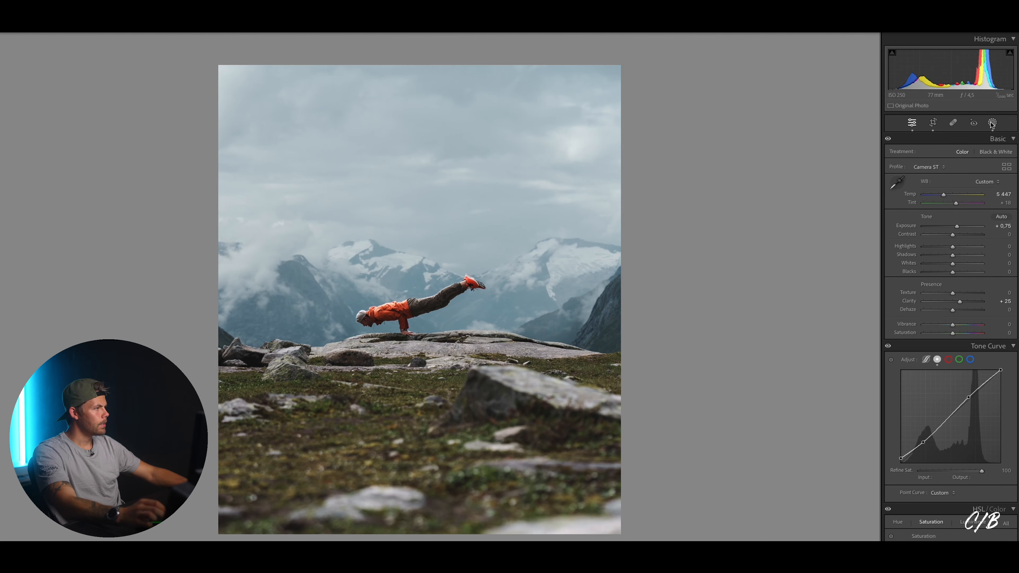
- Add a soft Brush mask centred on the person with size 58 and feather 90, invert it, and lower its exposure to darken the surroundings
click(992, 123)
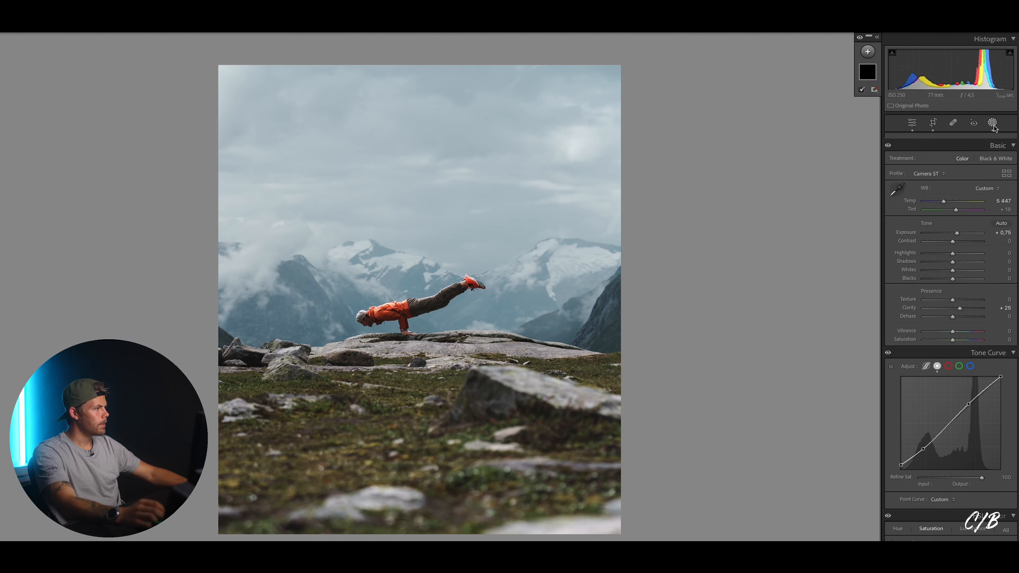
click(868, 52)
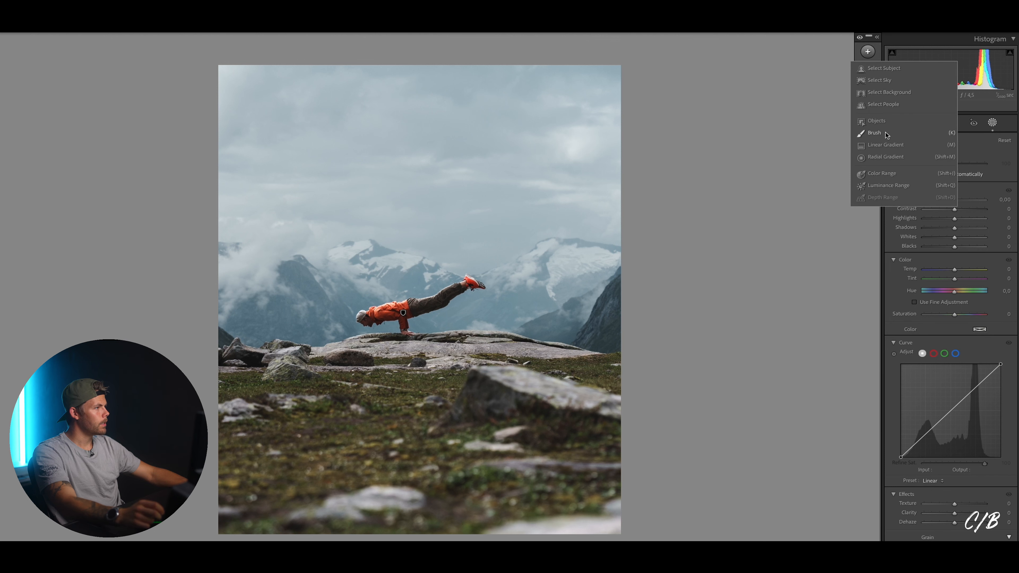
click(871, 134)
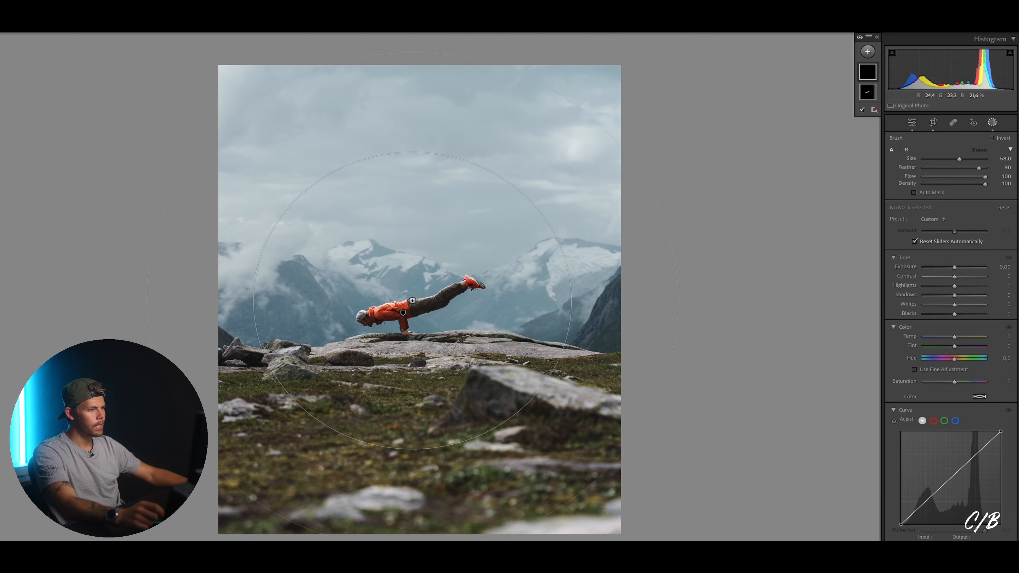
click(413, 300)
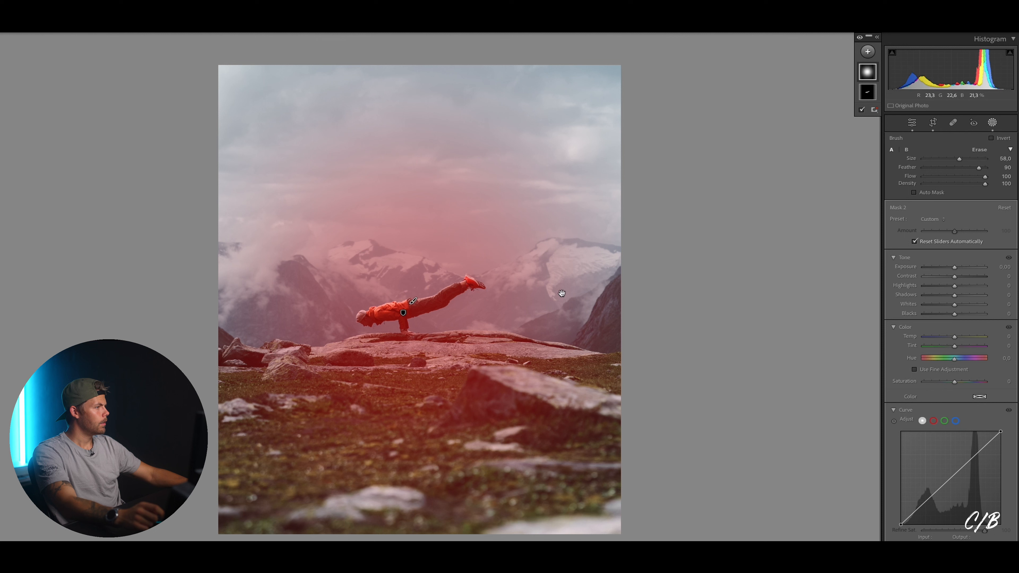
click(991, 139)
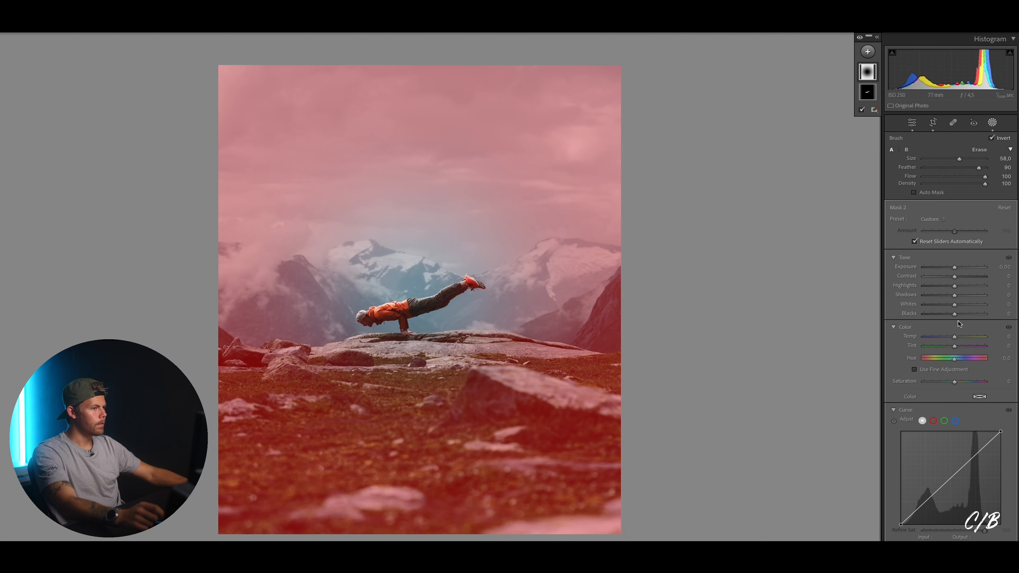
drag(953, 266, 951, 270)
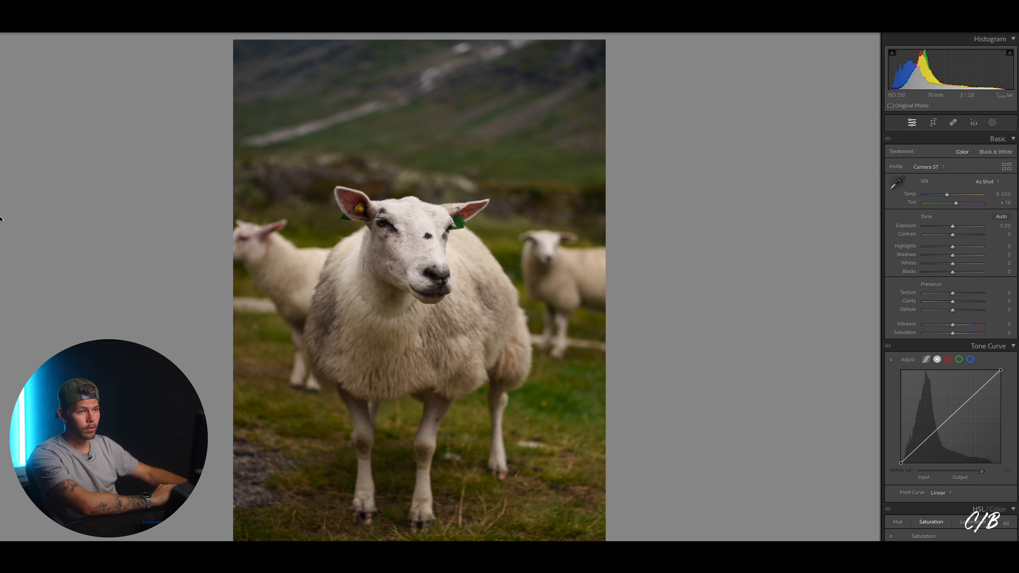
- Lower the black point of the sheep photo's tone curve to output 12
key(Right)
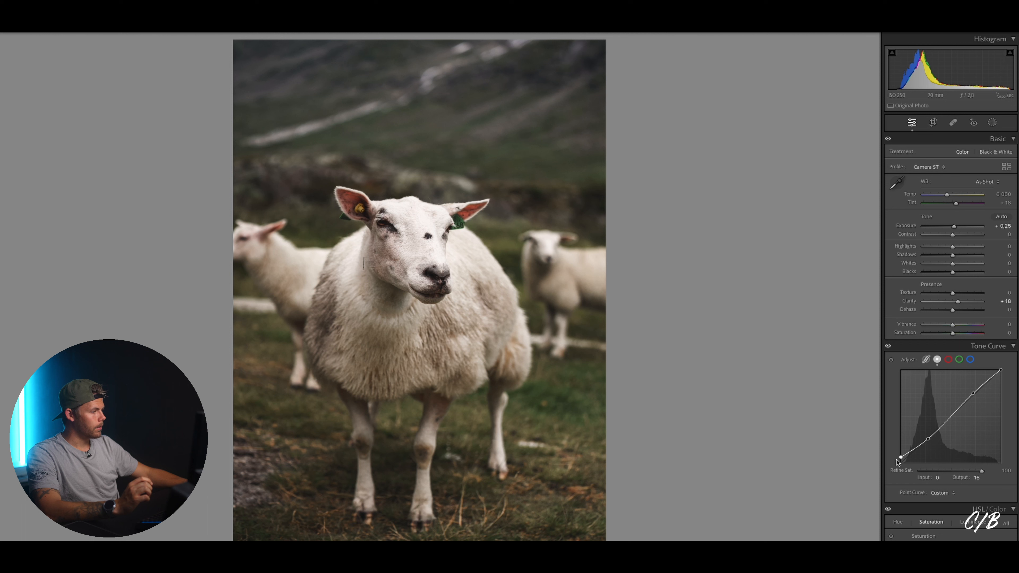
drag(900, 460, 899, 461)
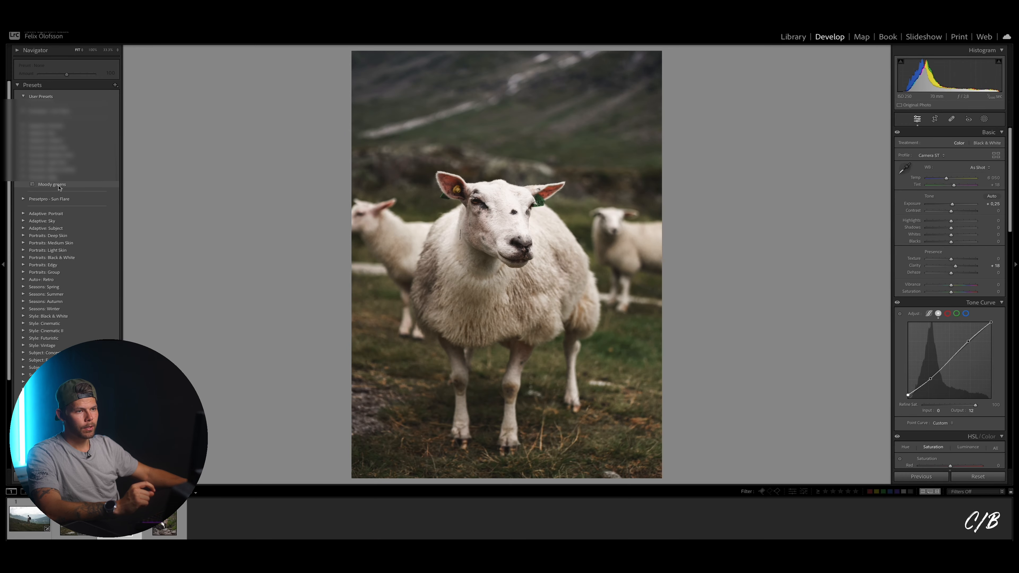
- Delete the existing "Moody greens" preset and save the current adjustments as a new preset named "Moody Greens"
right_click(59, 185)
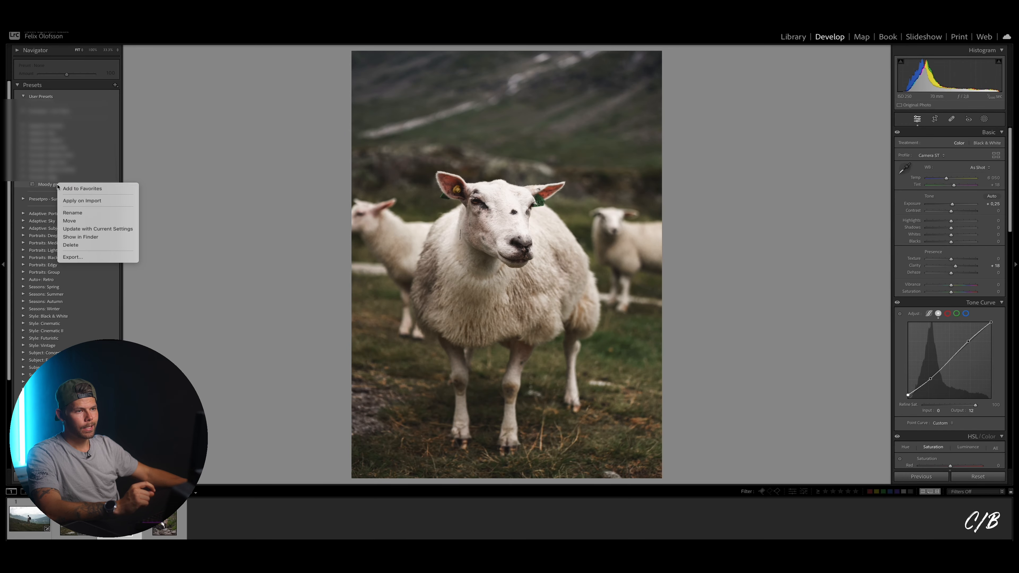
click(68, 246)
click(116, 85)
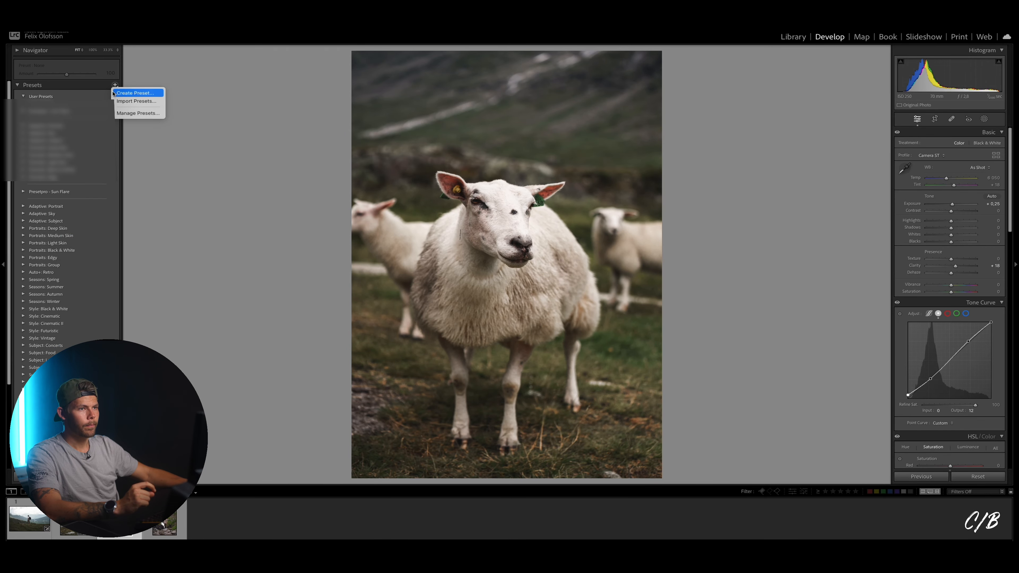
click(501, 178)
text(Moody Greens)
key(Return)
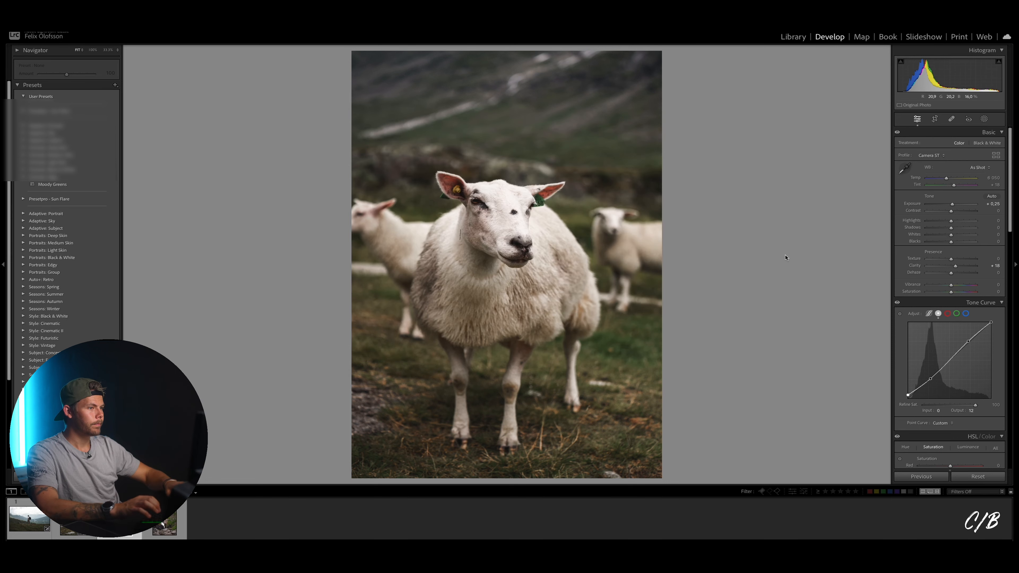
- Crop the sheep photo to a preset aspect ratio
key(r)
click(971, 145)
click(968, 174)
key(r)
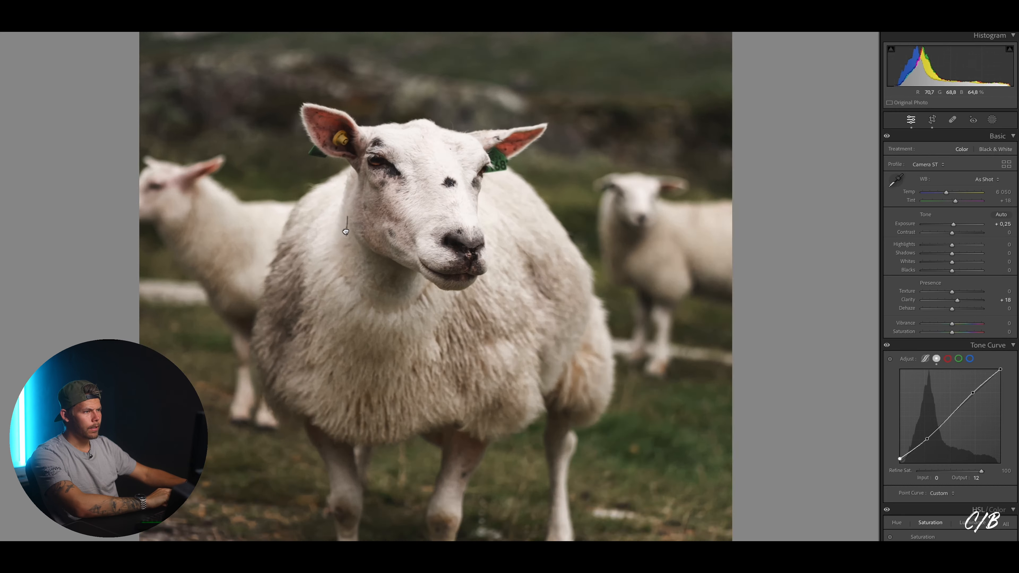
- Heal the thin dark mark beside the front sheep's neck with size 61 and feather 55, sampling clean wool nearby
click(347, 232)
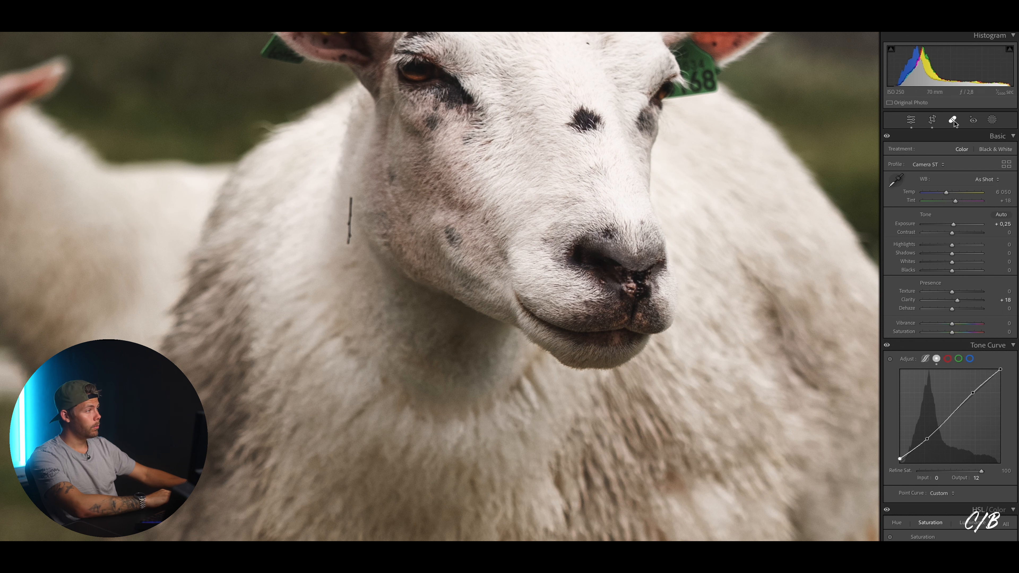
key(q)
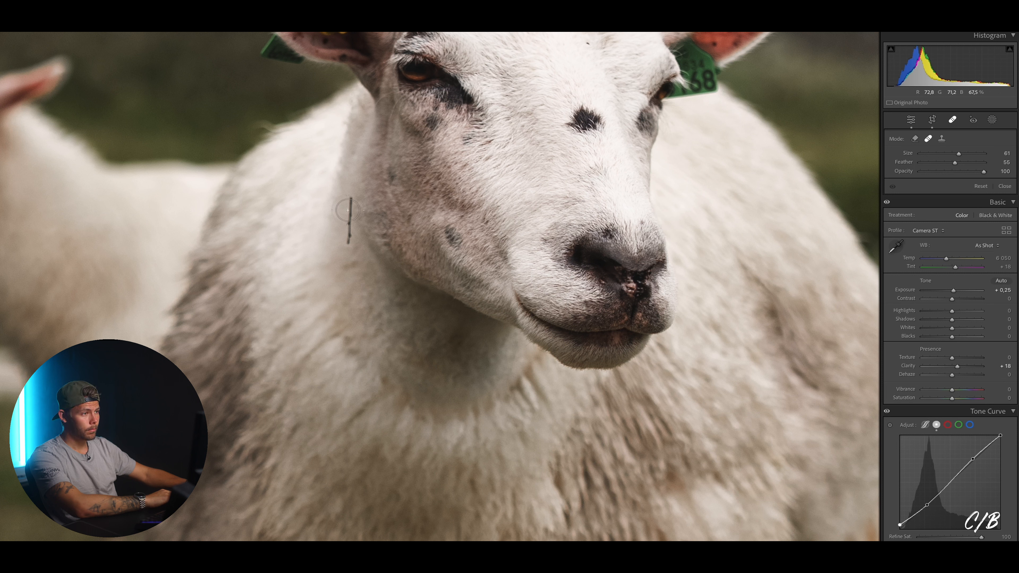
drag(349, 200, 348, 244)
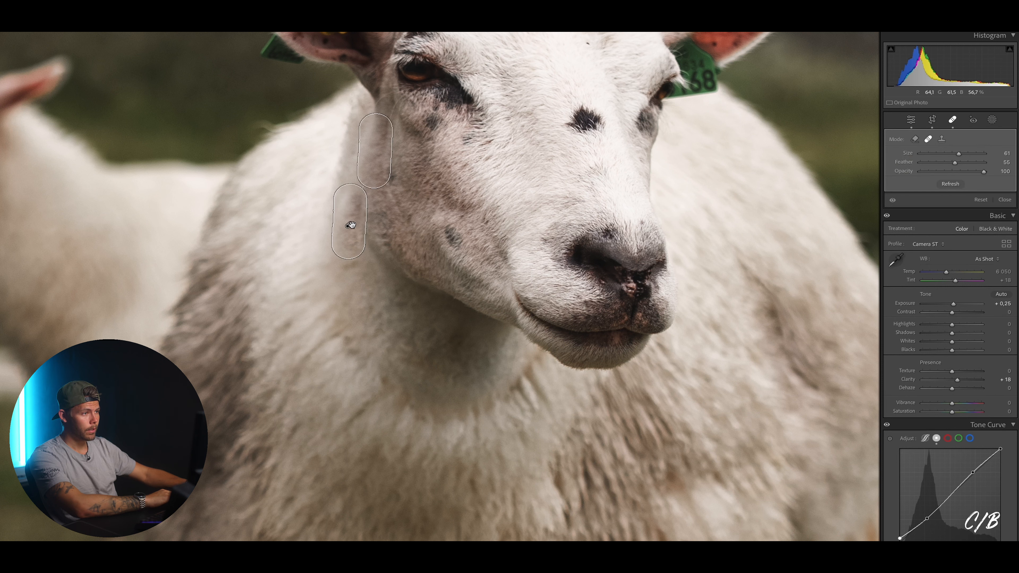
mouse_move(373, 166)
mouse_down()
mouse_move(346, 169)
mouse_move(346, 267)
mouse_move(318, 255)
mouse_move(311, 273)
mouse_up()
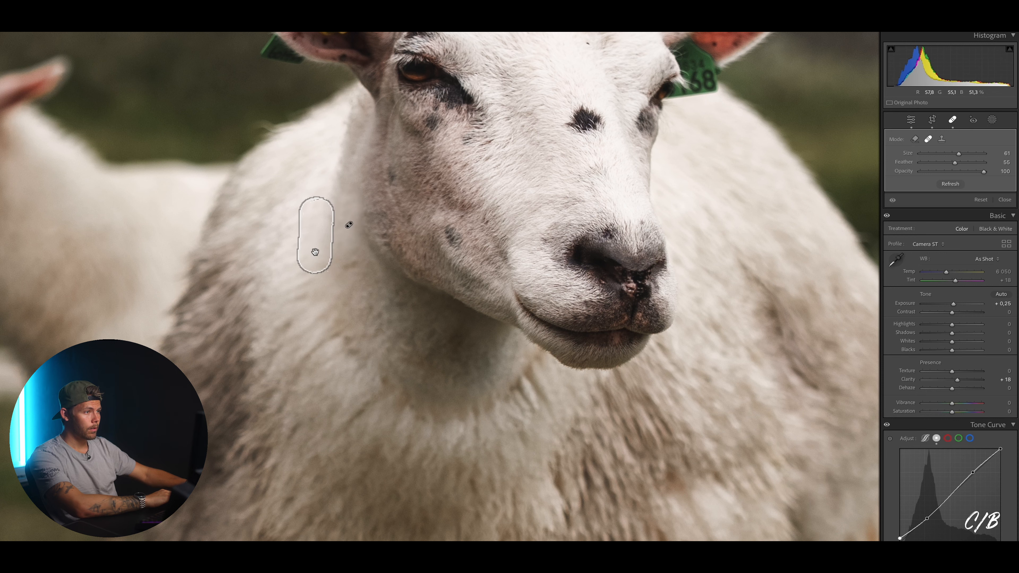
key(q)
click(333, 224)
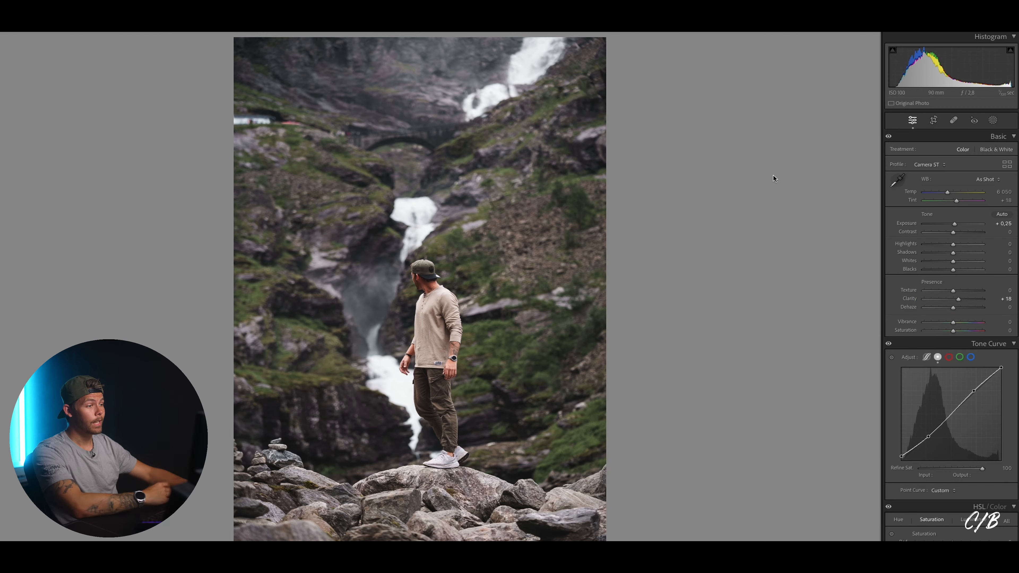
- Crop the waterfall photo to 4 x 5 / 8 x 10, shifting the frame down to trim more from the image's upper part
click(934, 120)
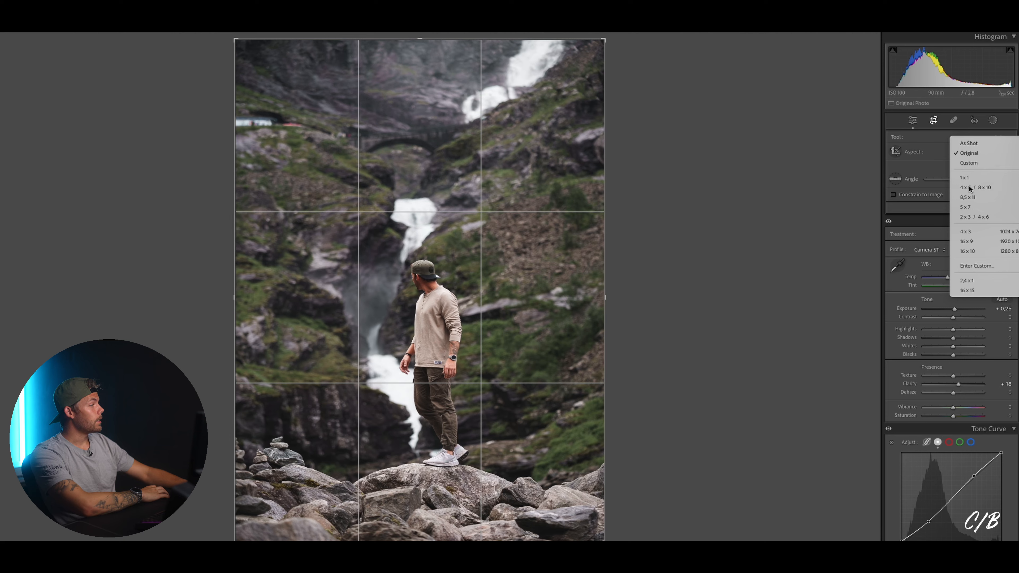
click(969, 189)
drag(495, 319, 490, 297)
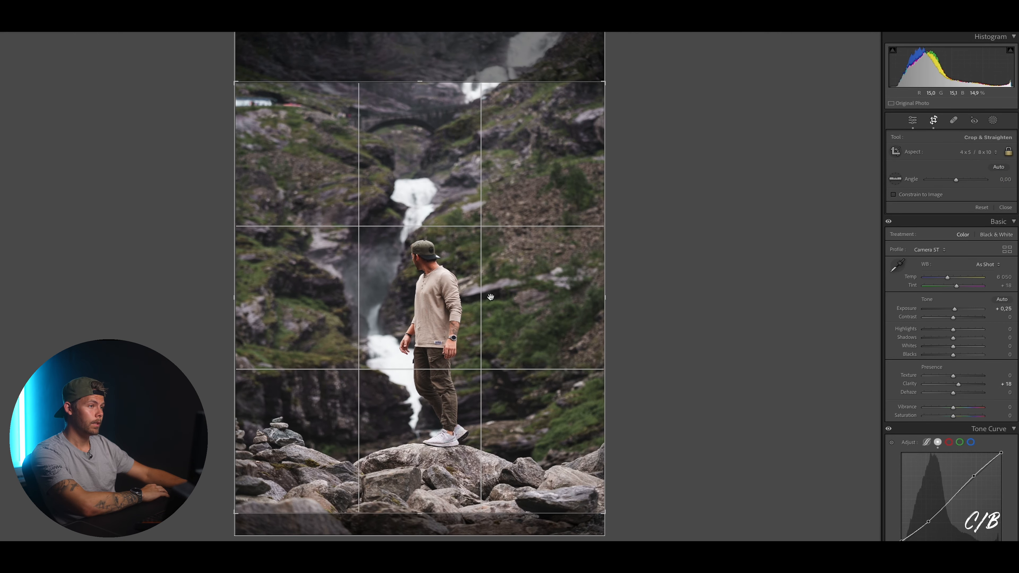
key(Return)
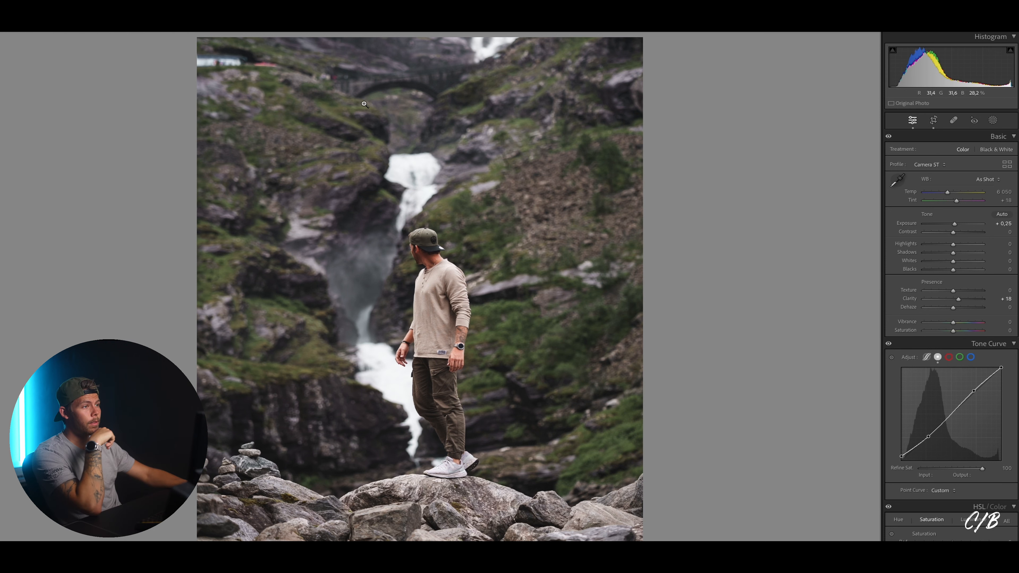
- Retouch the distant people out of the area beside the stone bridge in the waterfall photo, with feather 55 and opacity 100
click(355, 84)
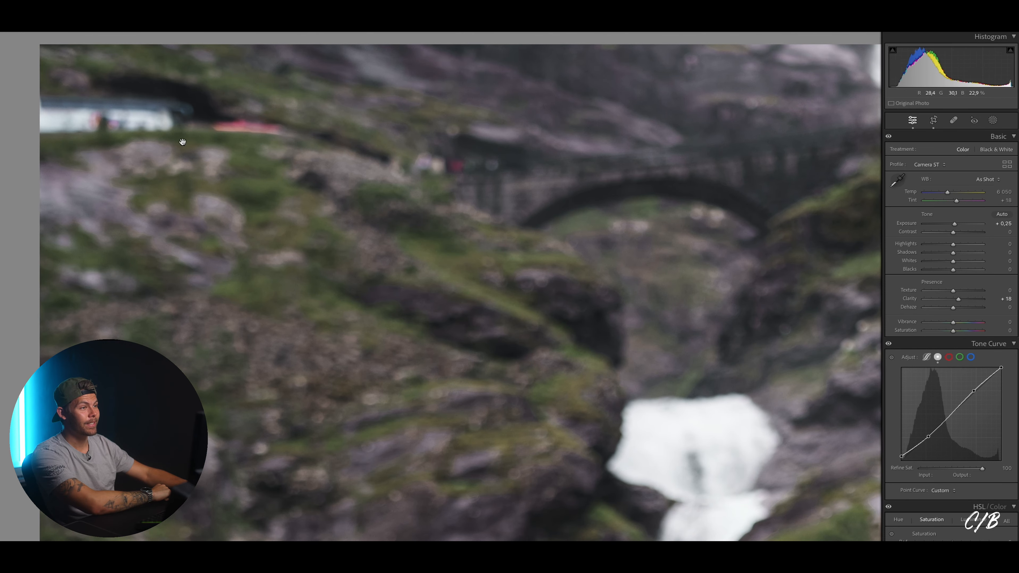
click(953, 120)
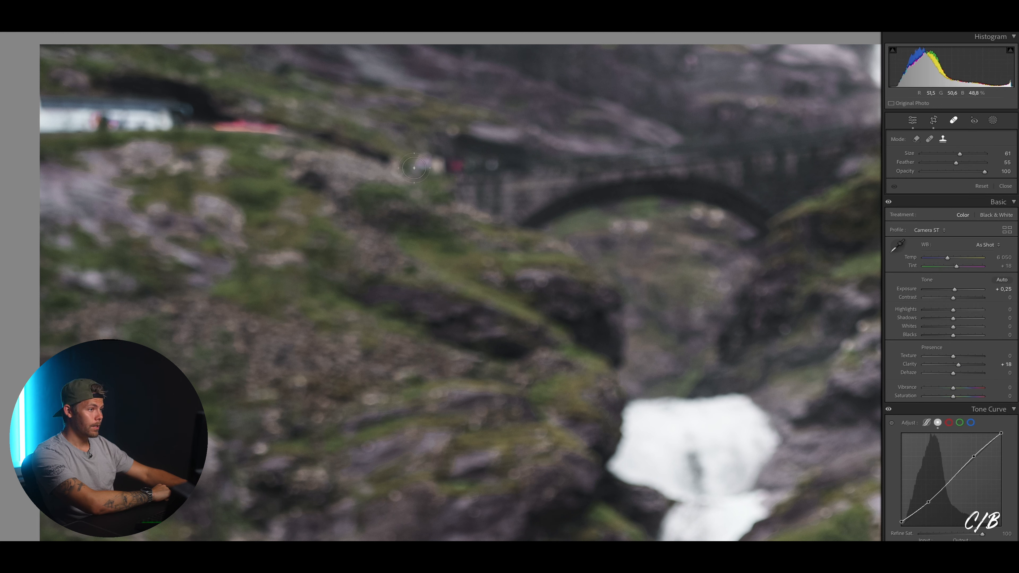
mouse_move(422, 160)
mouse_down()
mouse_move(572, 173)
mouse_move(553, 156)
mouse_up()
key(ctrl+z)
- Heal away the red car and the bus on the hillside with size 77 and feather 55, resampling the car's source area
drag(302, 152, 355, 153)
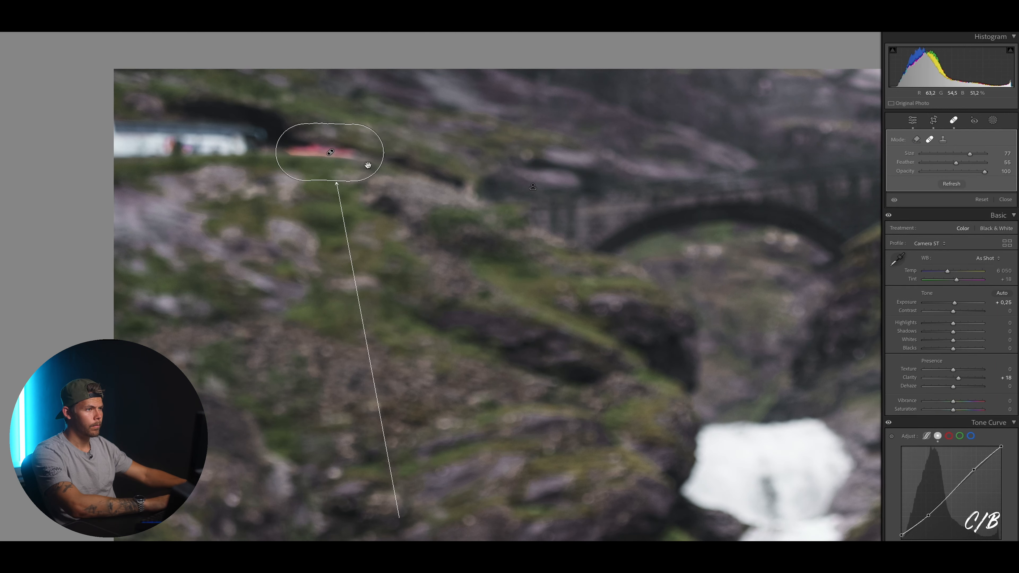
key(slash)
drag(259, 145, 119, 140)
key(z)
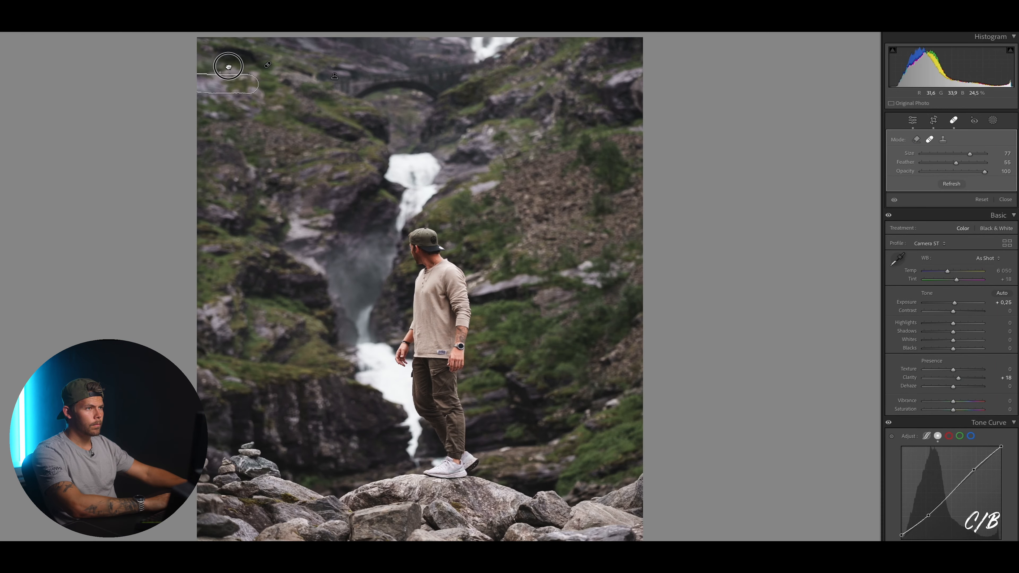
key(q)
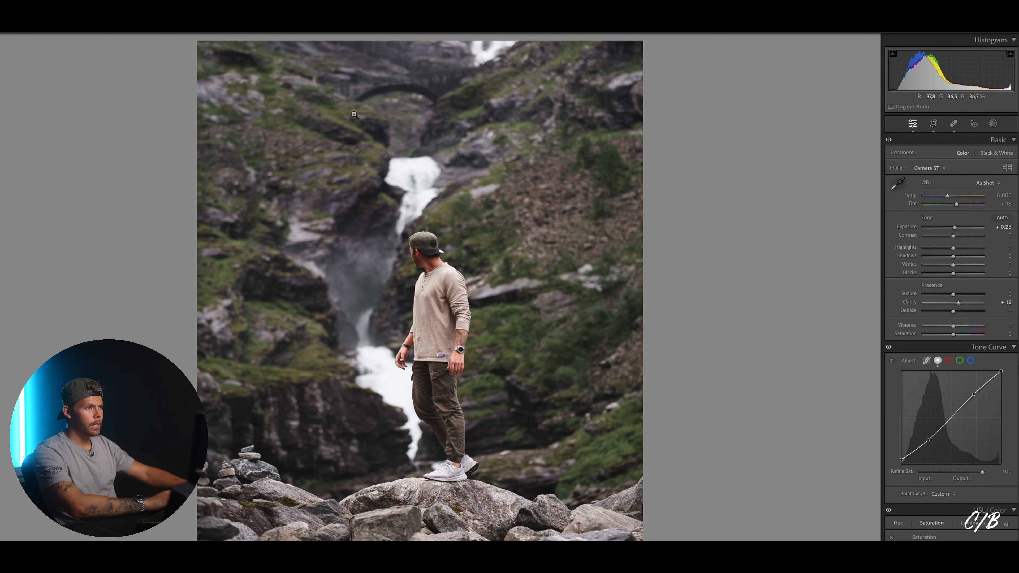